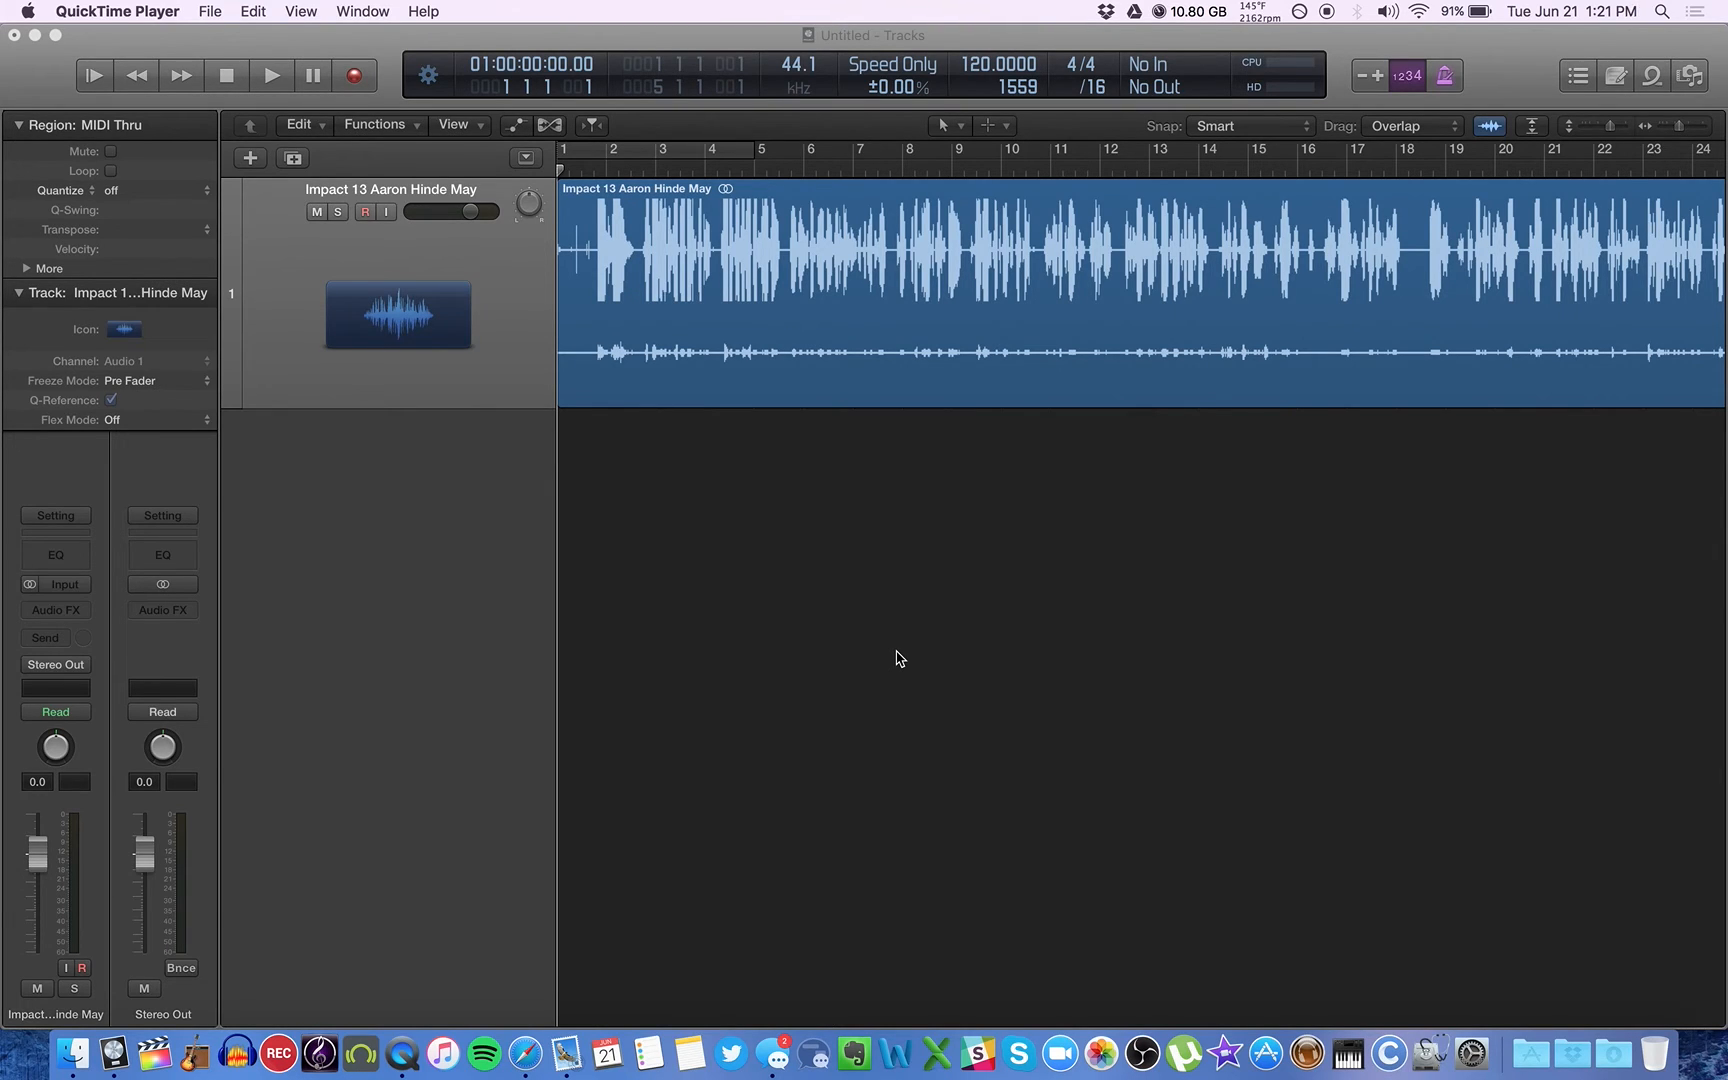
Step: Play the stereo recording from bar 23 to hear the first speaker, raising the system volume
{"action": "left_click", "coordinate": [917, 290]}
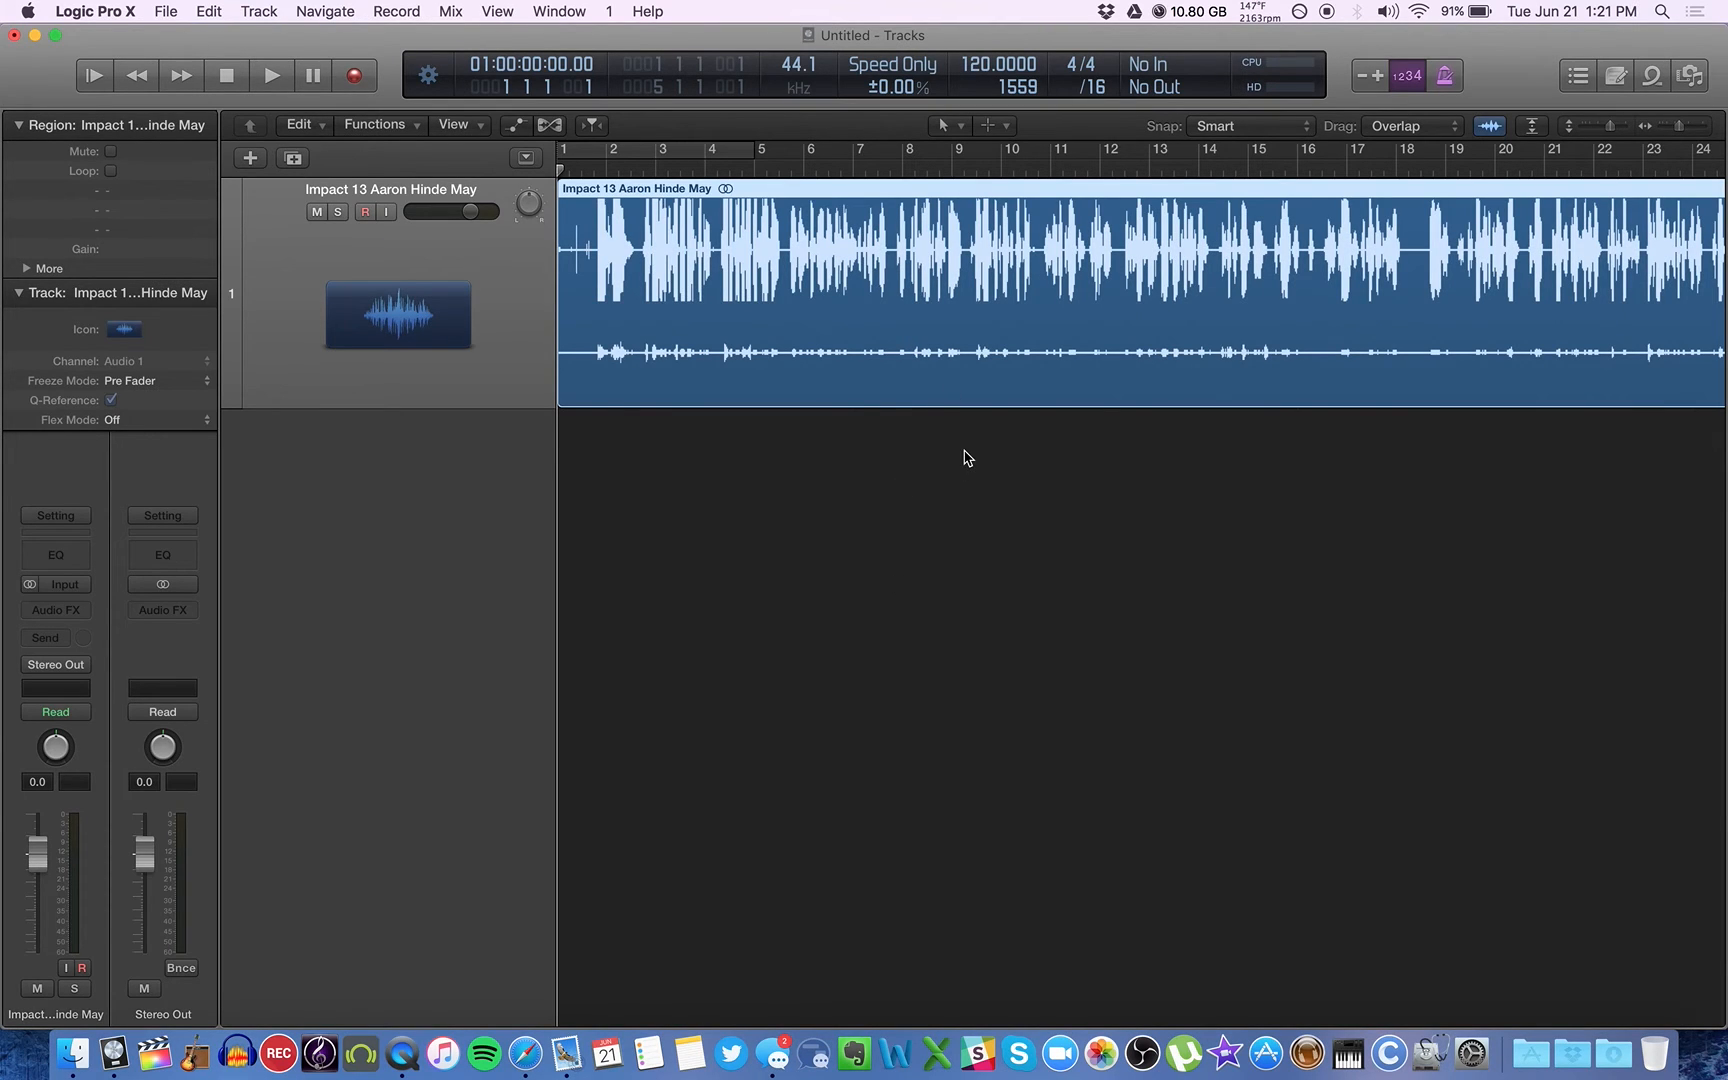
{"action": "key", "text": "super+Left"}
{"action": "key", "text": "super+Left"}
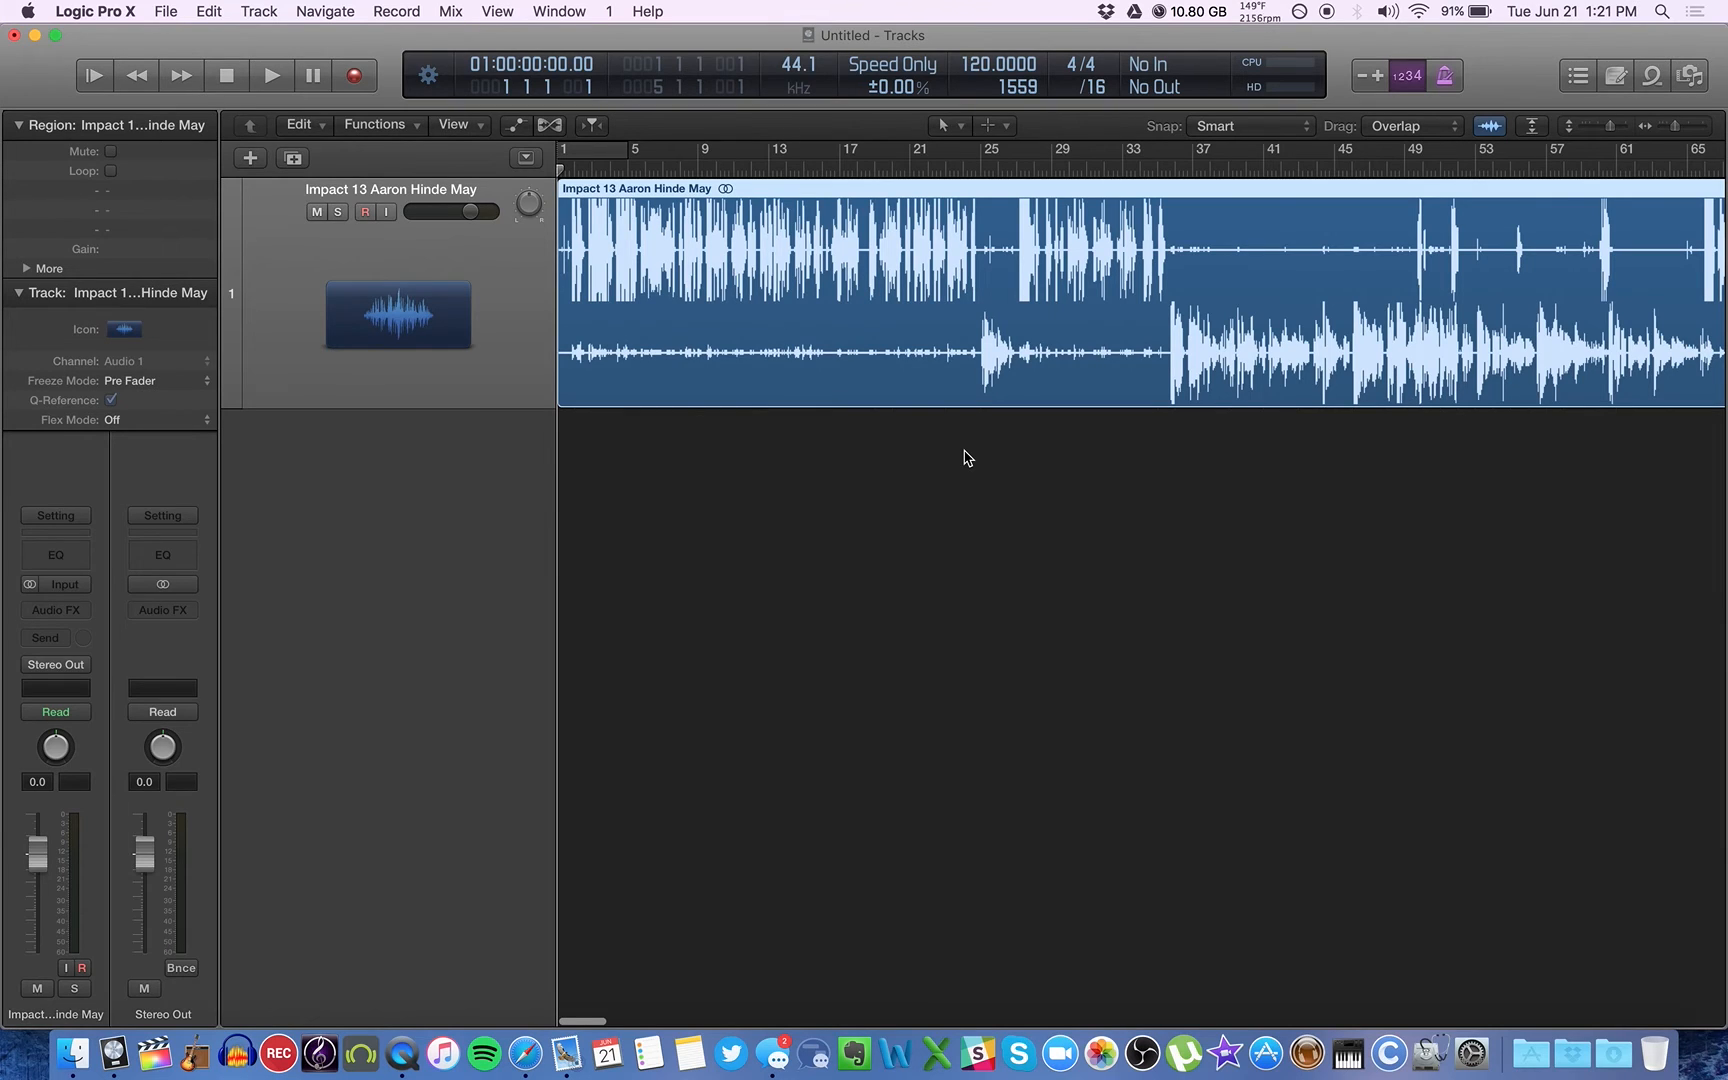
{"action": "left_click", "coordinate": [946, 162]}
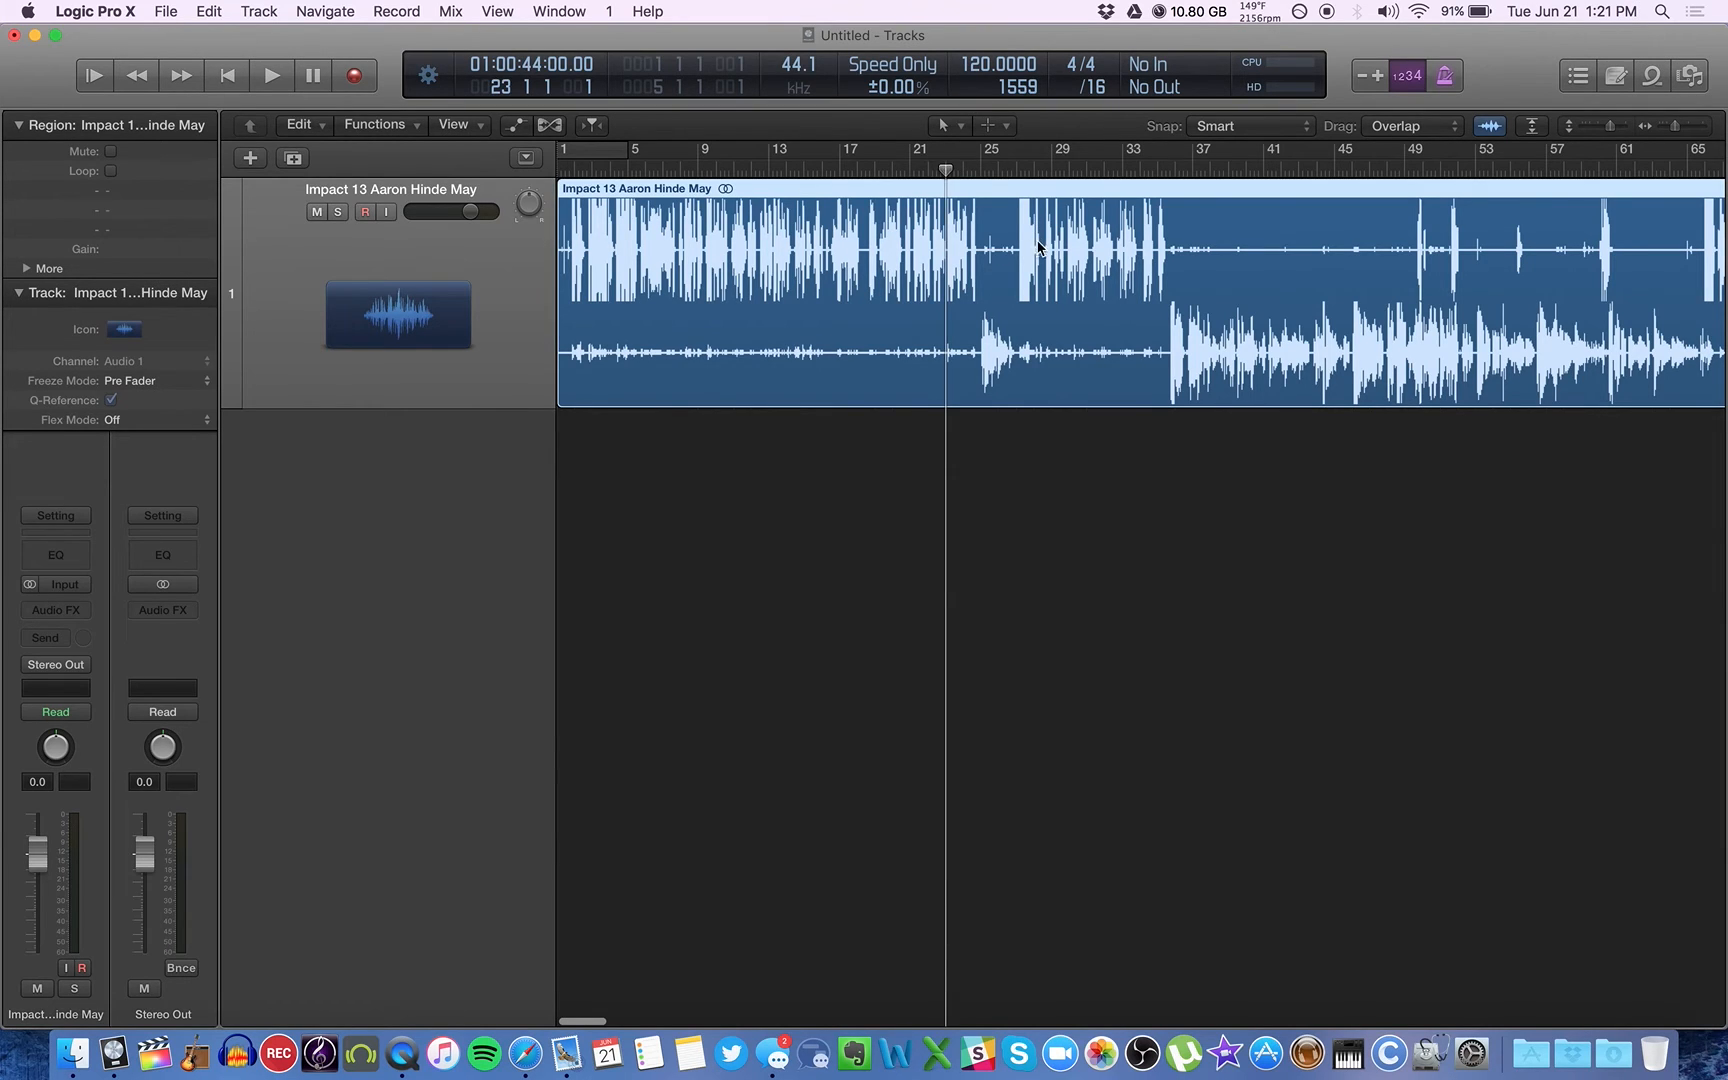
{"action": "key", "text": "space"}
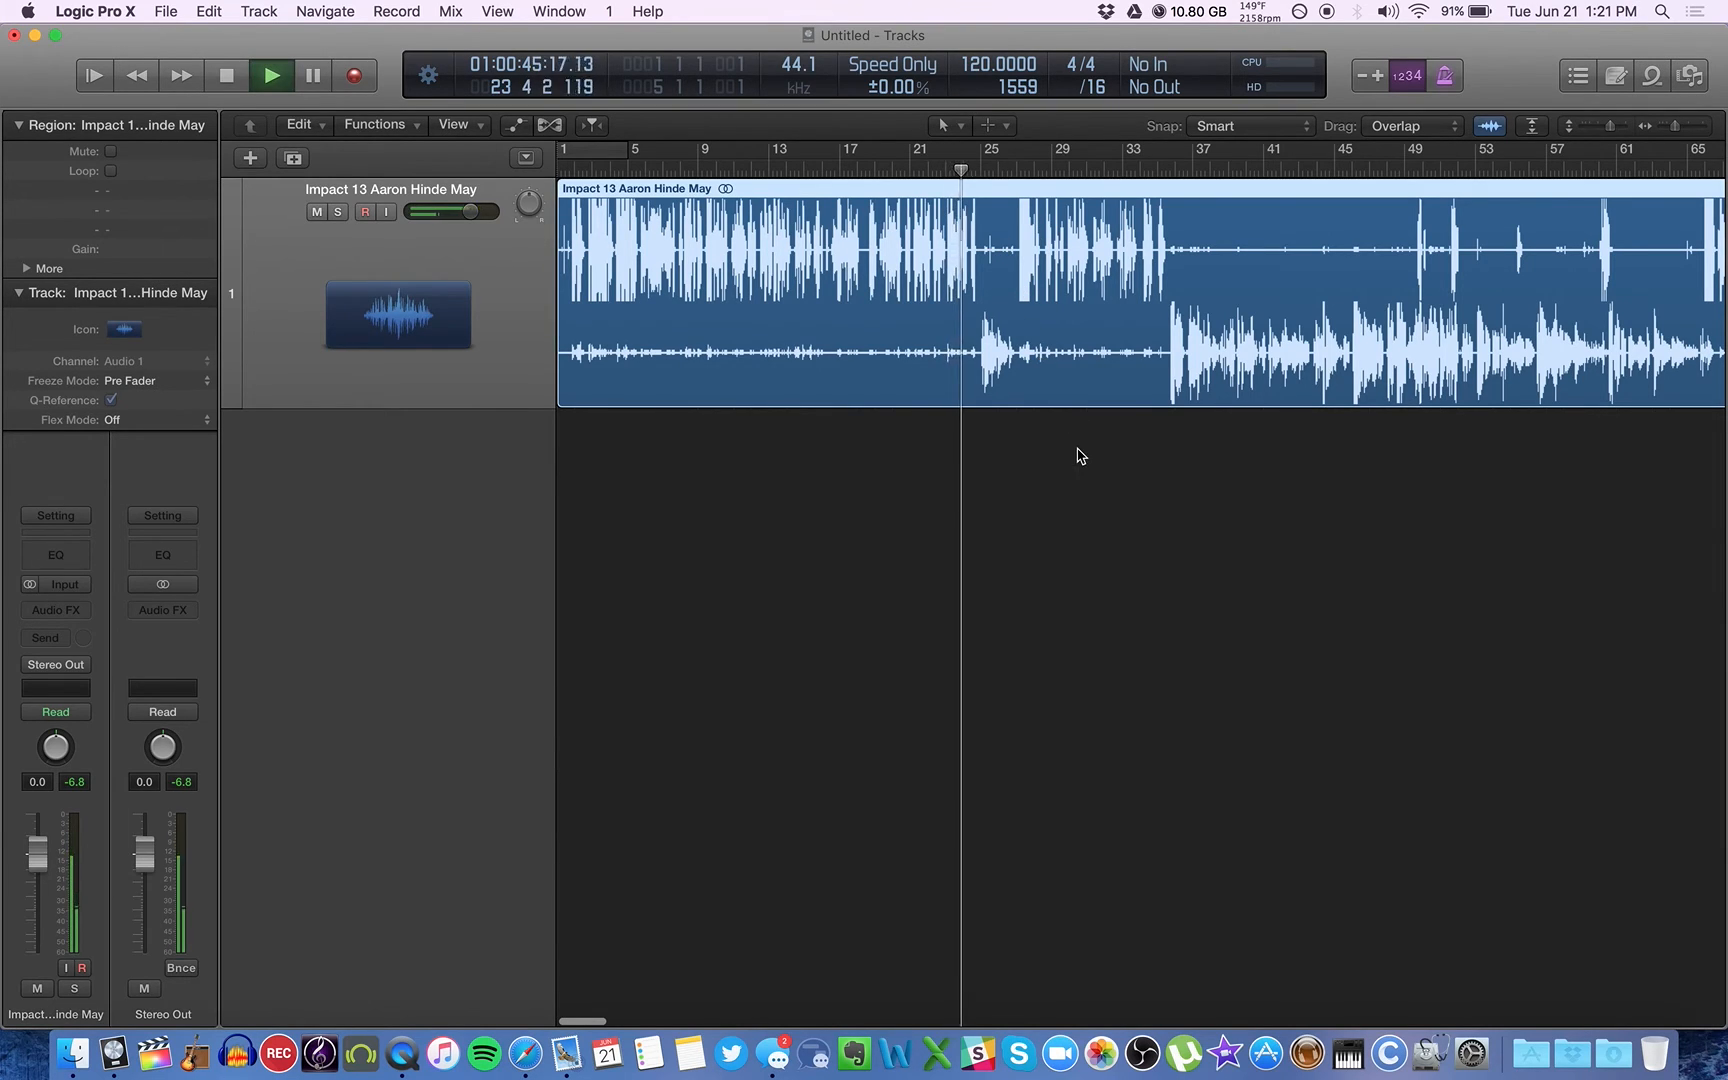
{"action": "key", "text": "XF86AudioRaiseVolume"}
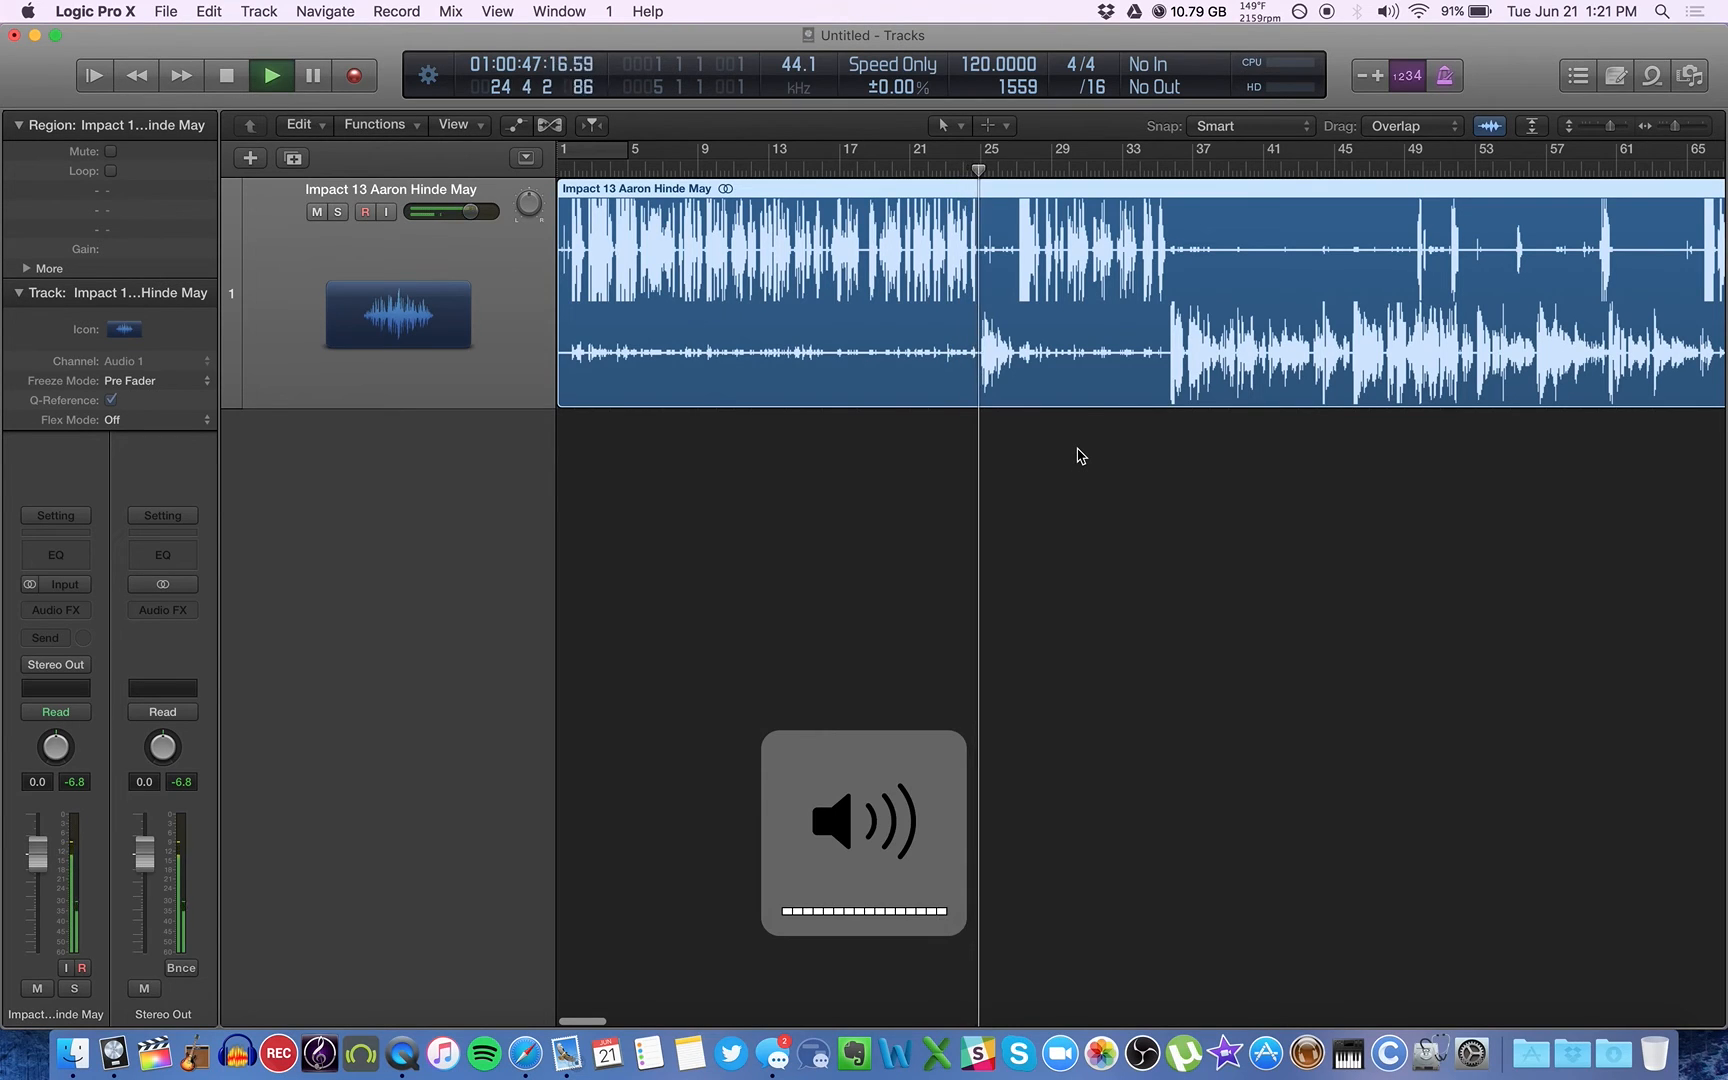
{"action": "key", "text": "space"}
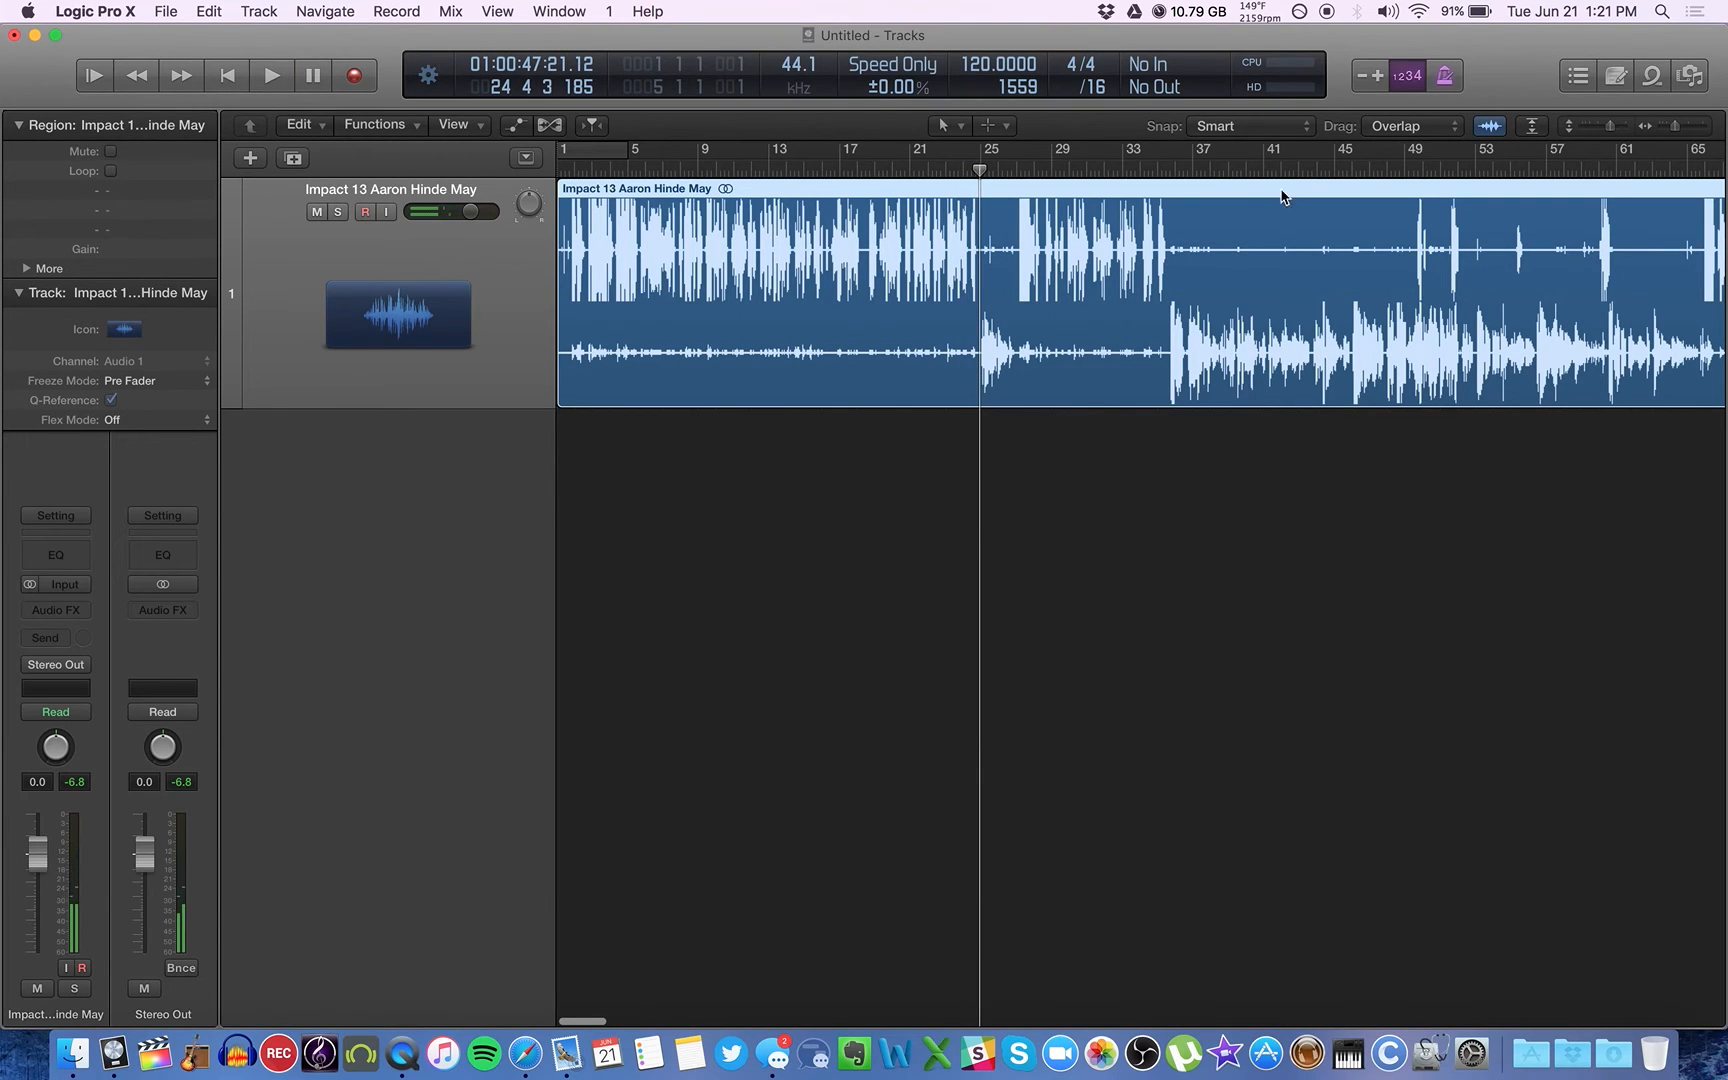
Step: Play the recording from about bar 39 to hear the second speaker
{"action": "left_click", "coordinate": [1232, 171]}
{"action": "key", "text": "space"}
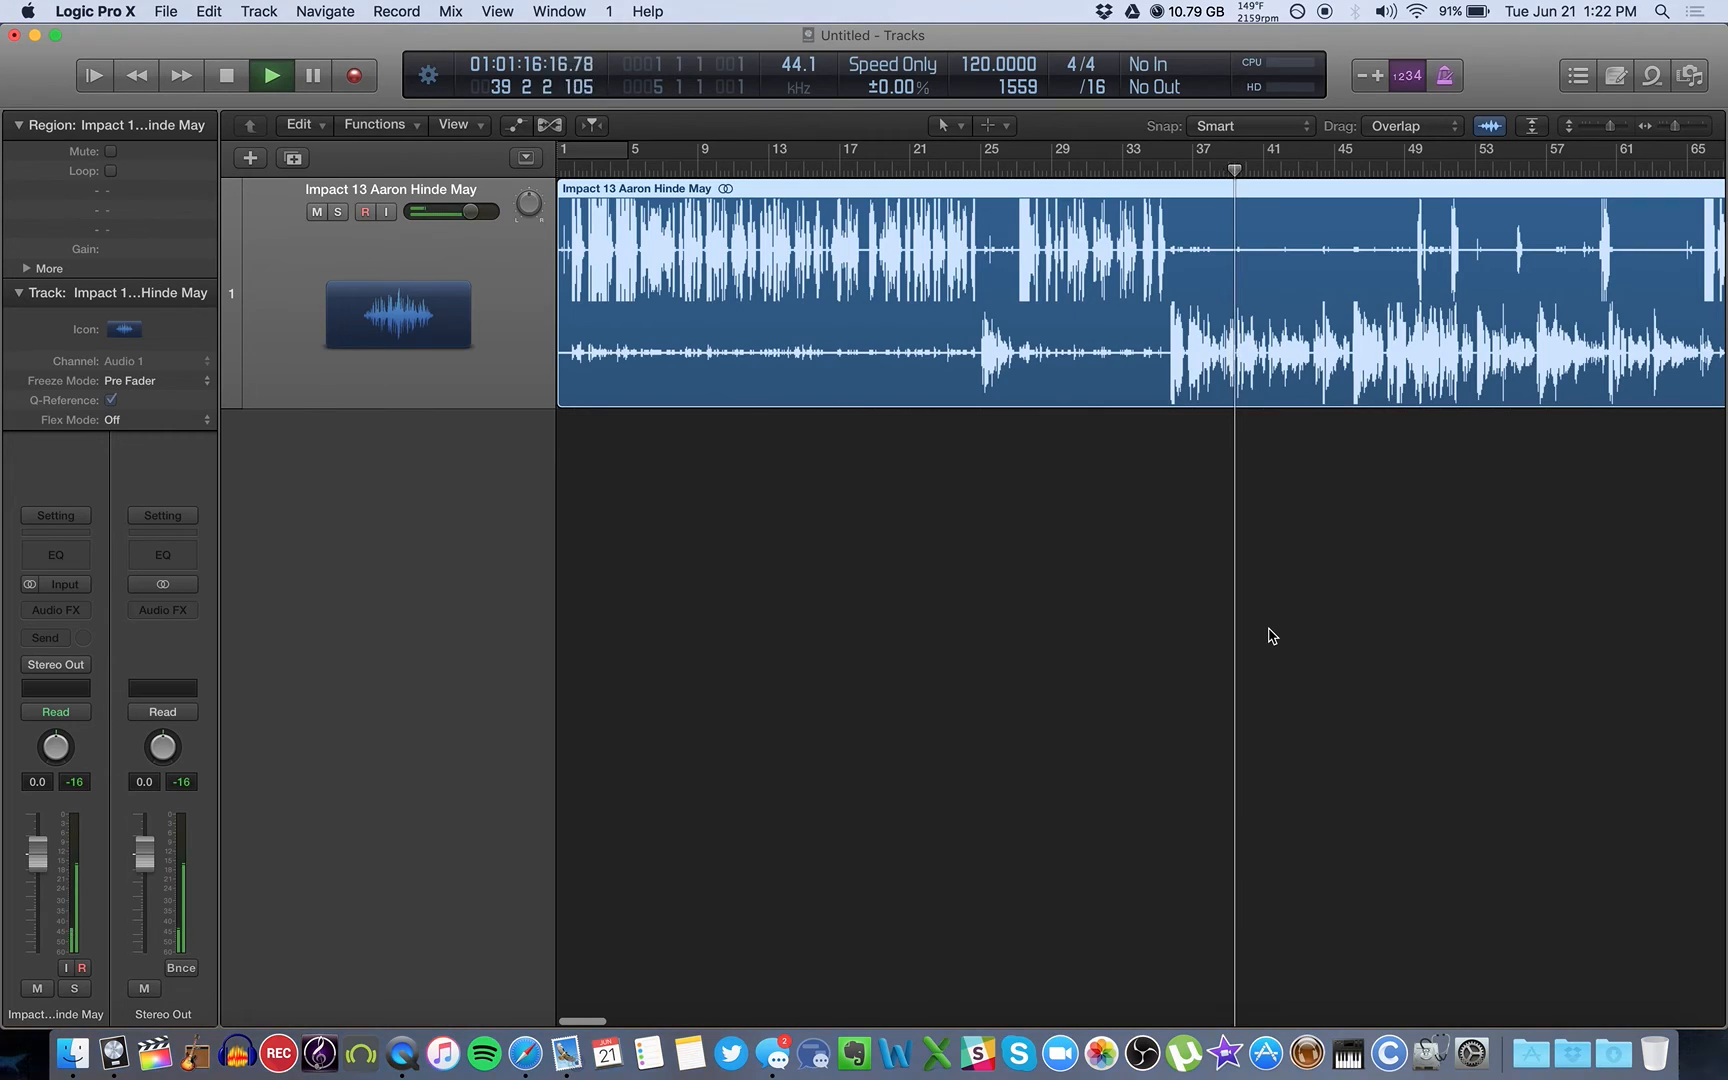
{"action": "key", "text": "space"}
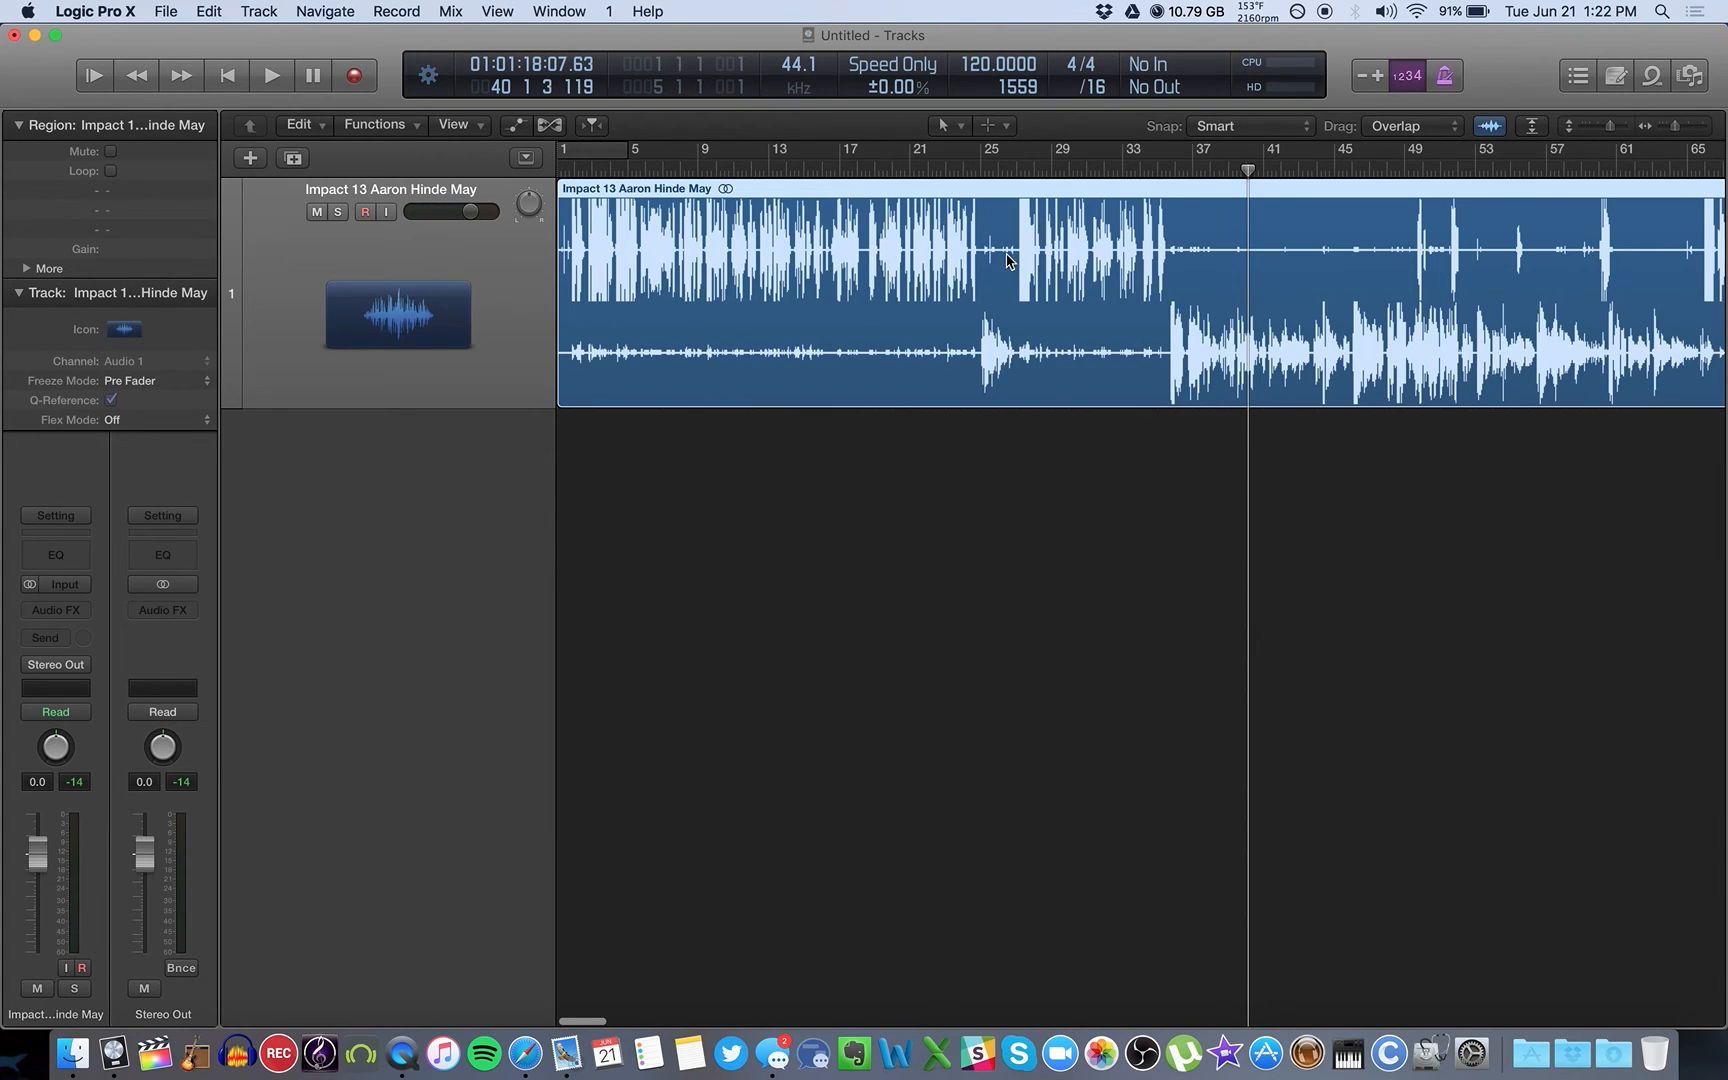
{"action": "left_click", "coordinate": [1067, 517]}
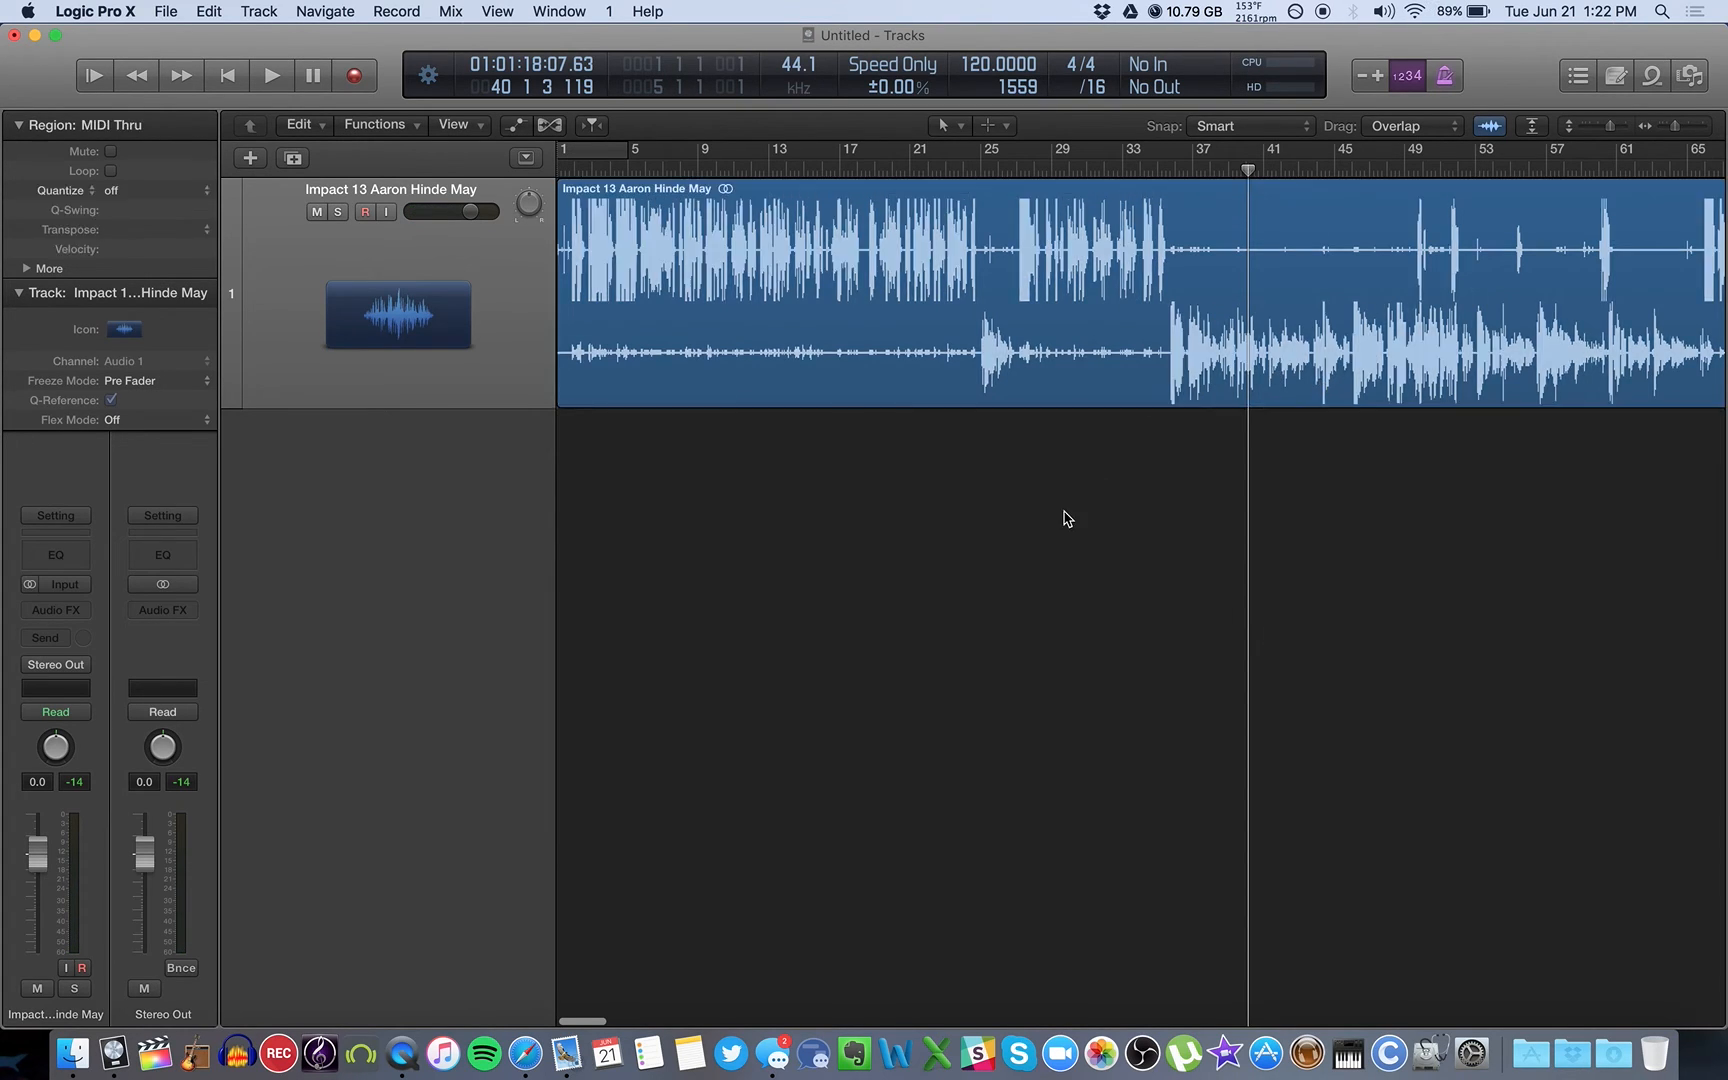
Step: Collapse the track parameters and duplicate the audio track with a copy of its region aligned beneath the original
{"action": "left_click", "coordinate": [18, 293]}
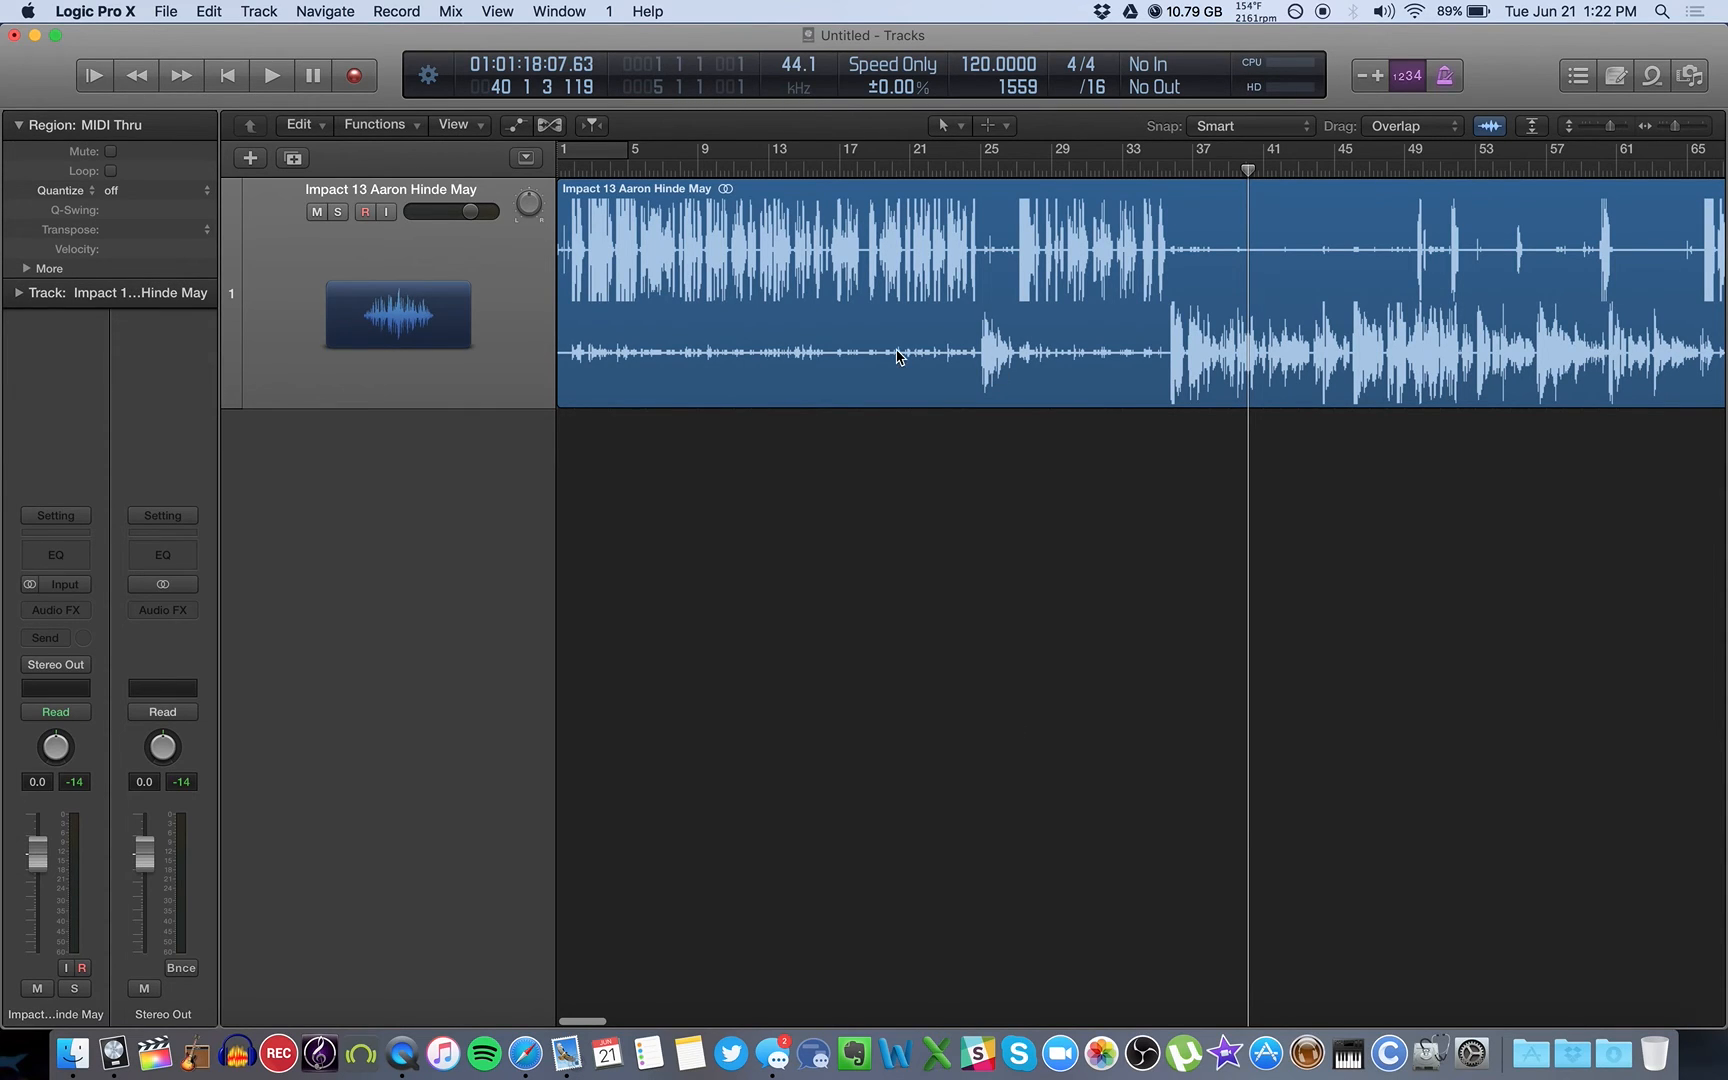
{"action": "left_click", "coordinate": [293, 158]}
{"action": "left_click_drag", "start_coordinate": [851, 327], "coordinate": [837, 528]}
{"action": "left_click", "coordinate": [800, 757]}
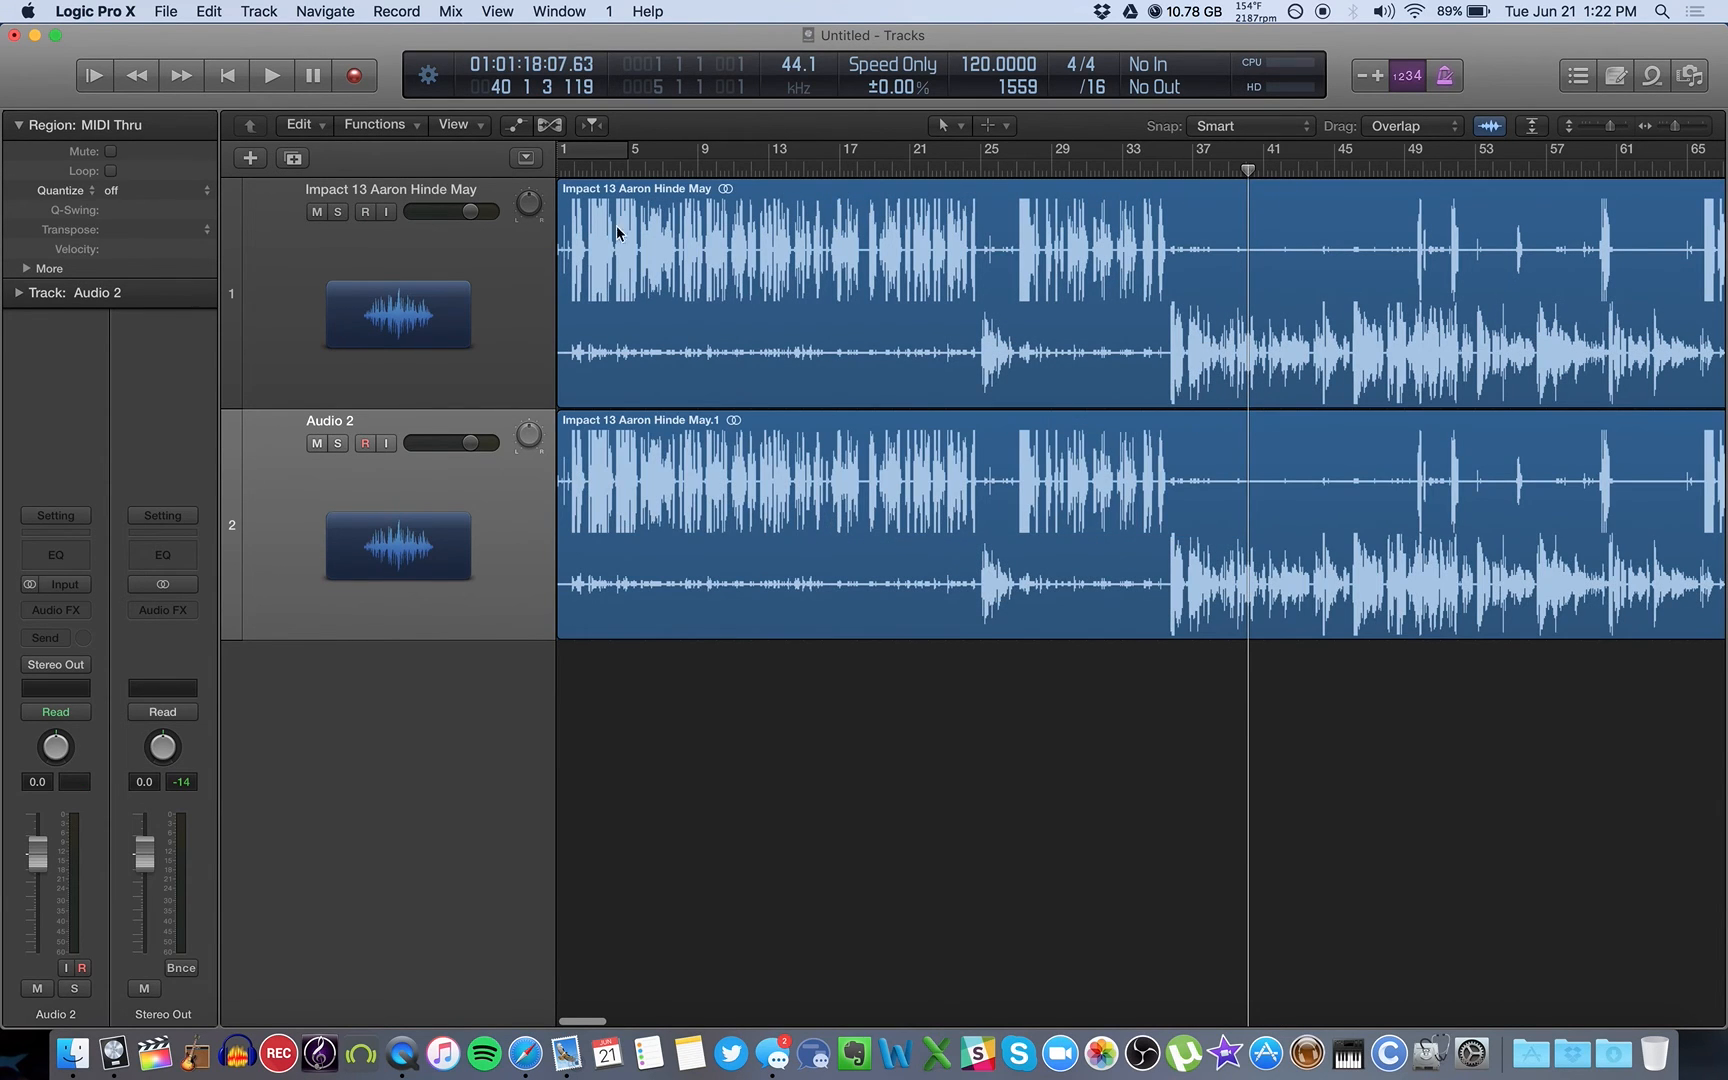
Step: Rename the first track LEFT and the second track RIGHT
{"action": "double_click", "coordinate": [397, 190]}
{"action": "type", "text": "LEFT"}
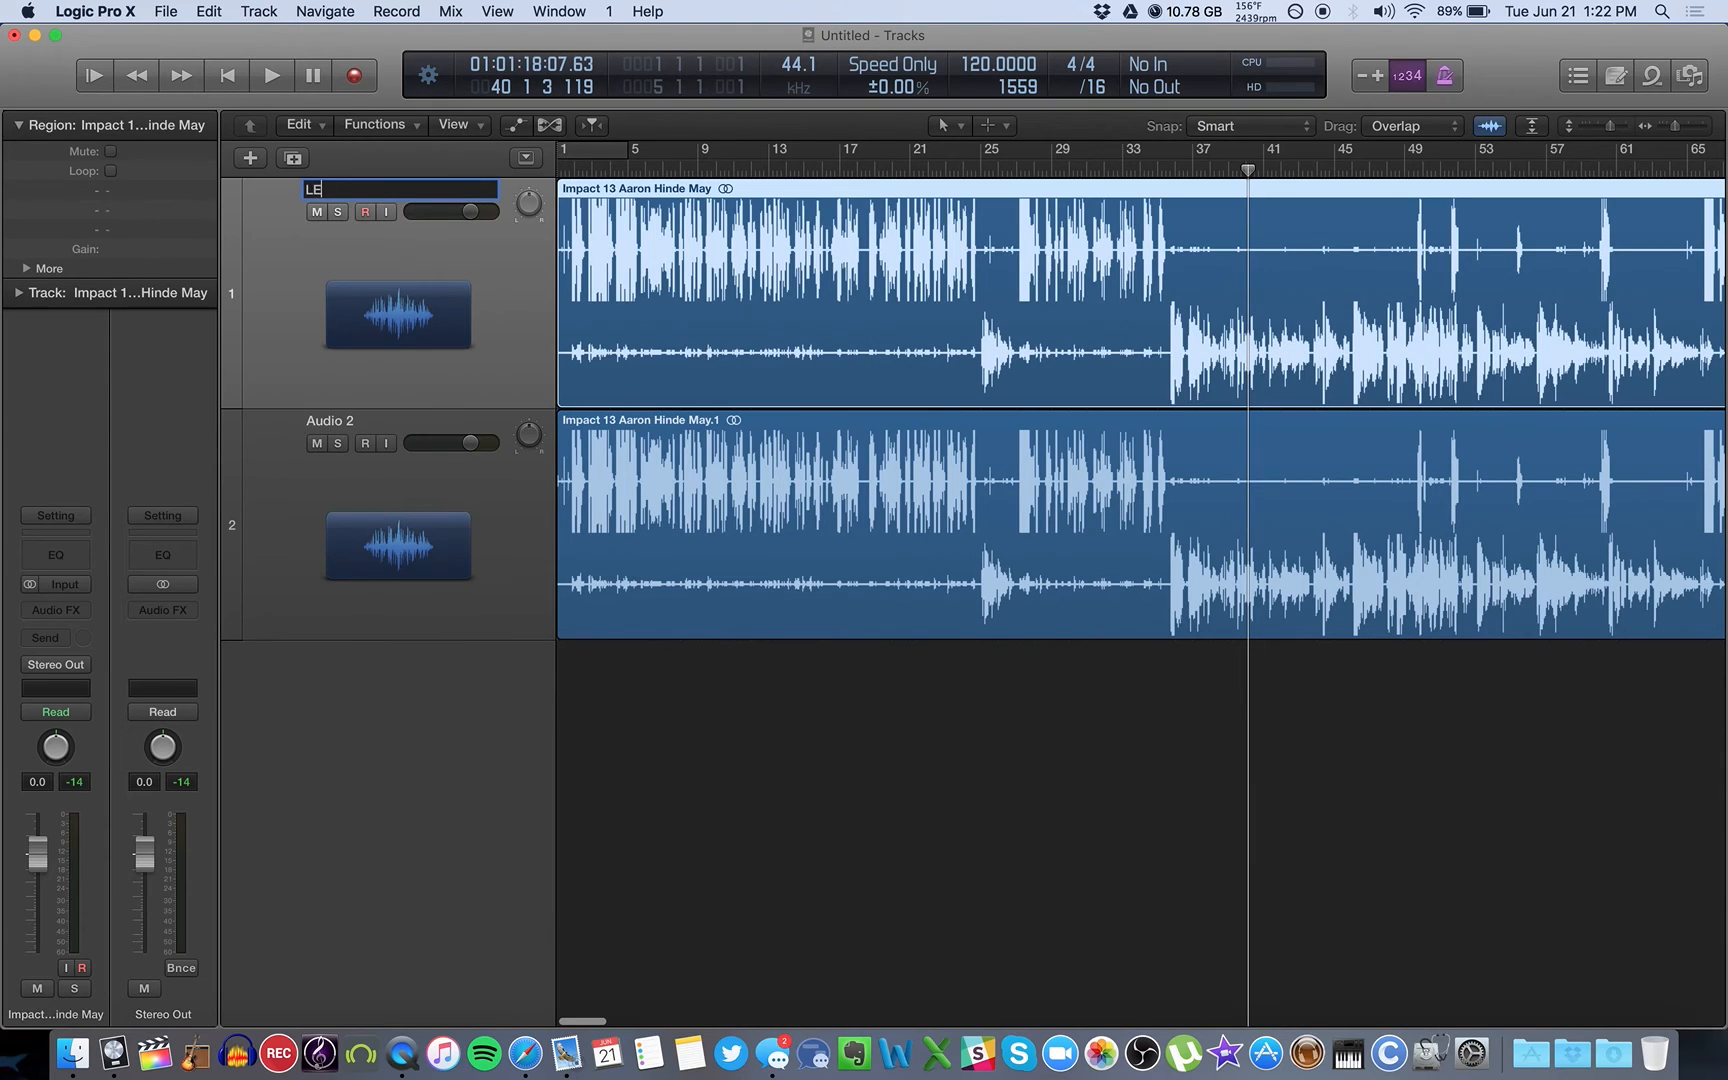
{"action": "key", "text": "Tab"}
{"action": "type", "text": "RIGHT"}
{"action": "key", "text": "Return"}
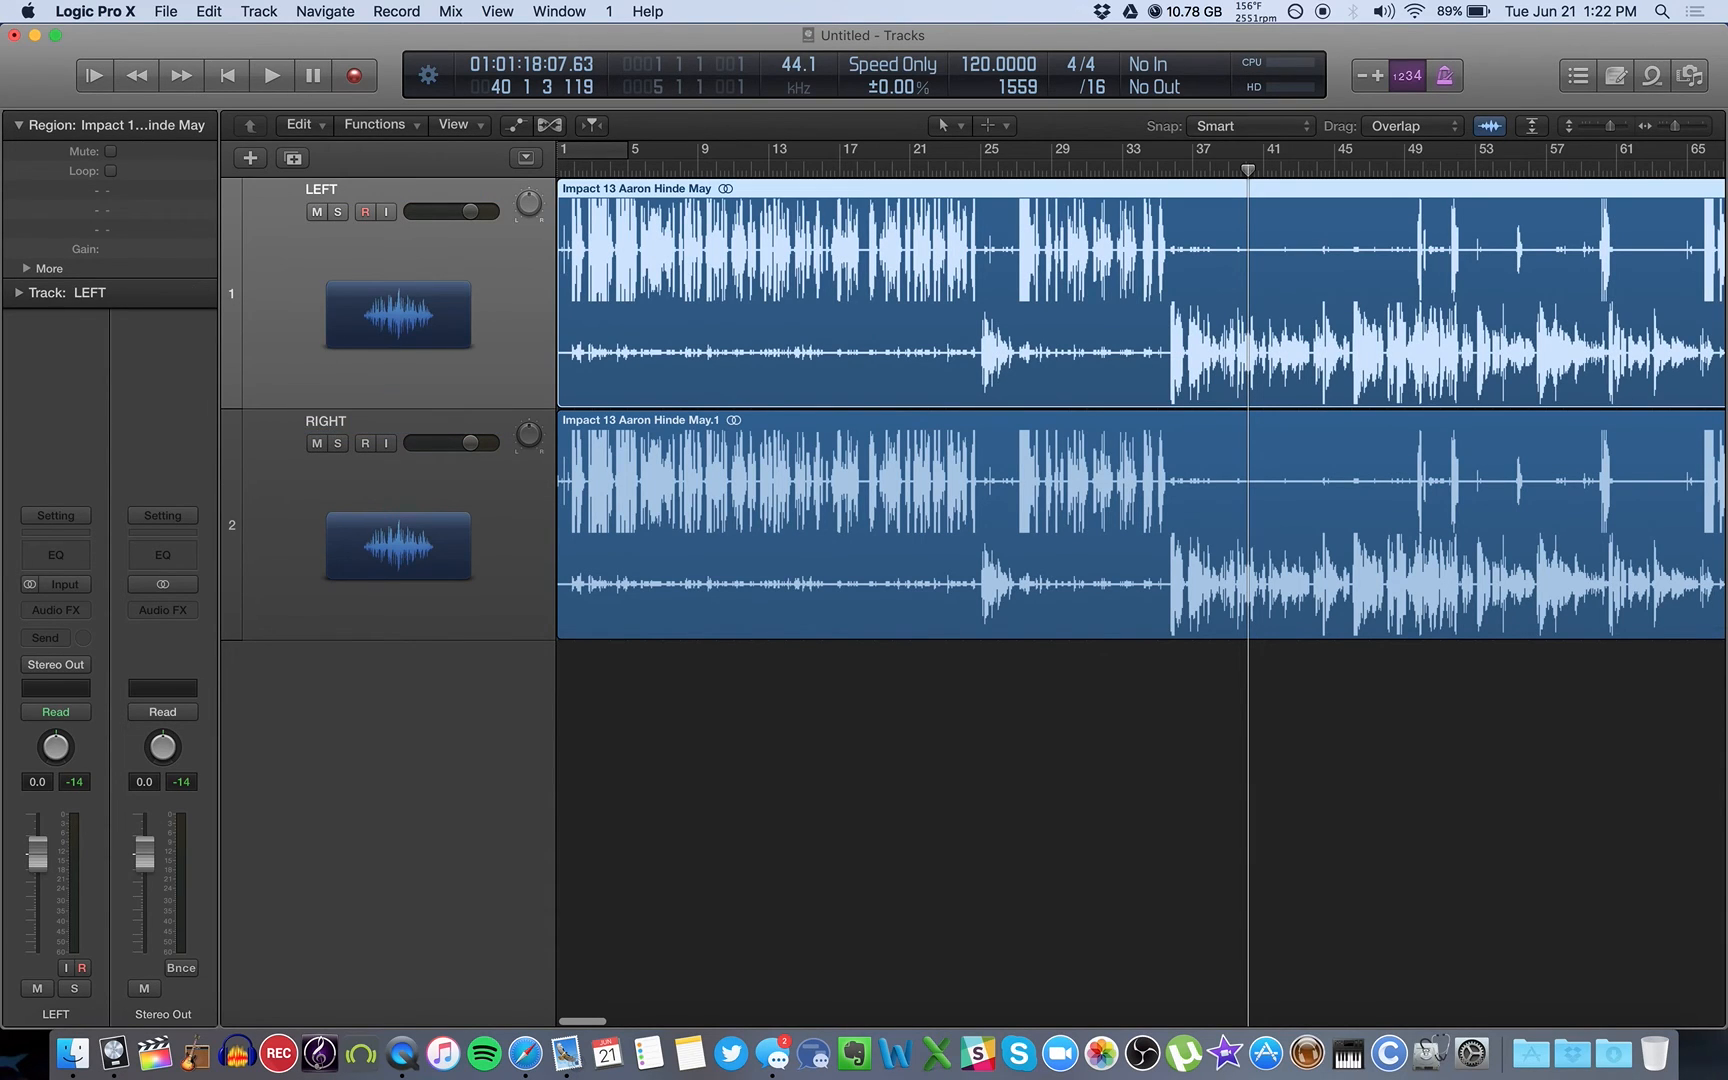
{"action": "left_click", "coordinate": [850, 745]}
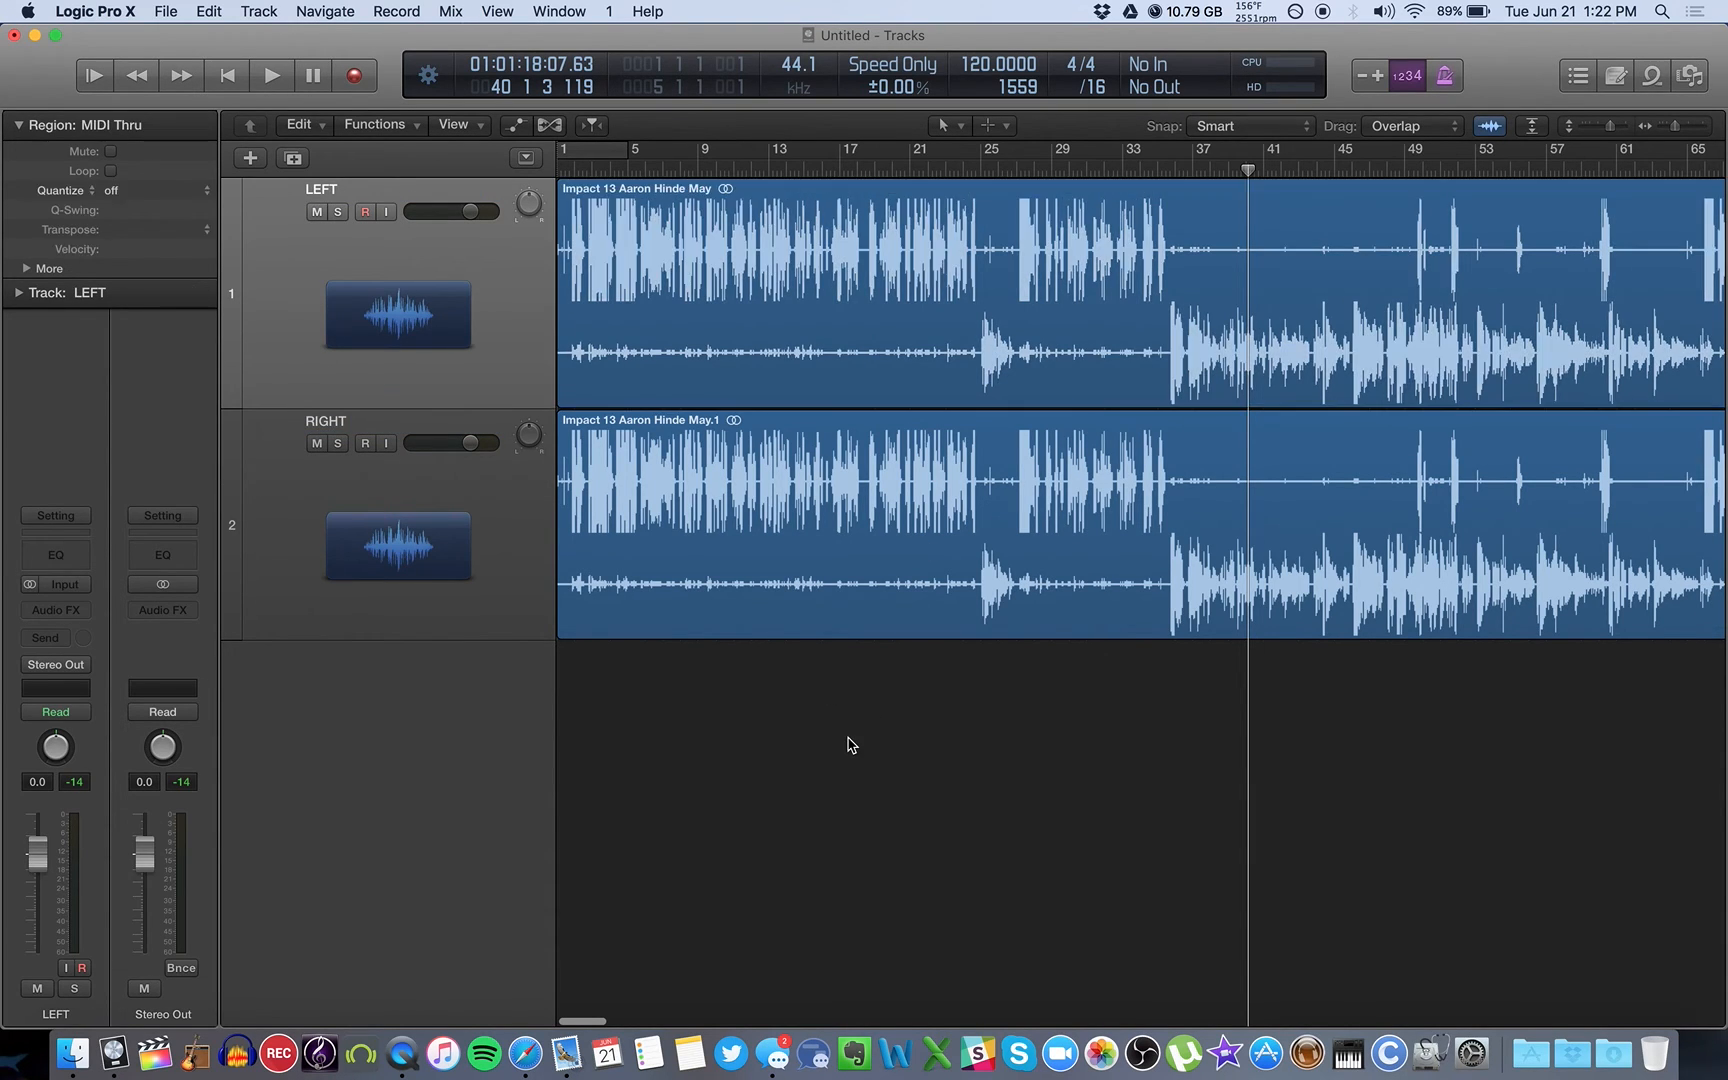
Step: Set the channel mode of the LEFT track to Left
{"action": "left_click", "coordinate": [612, 305]}
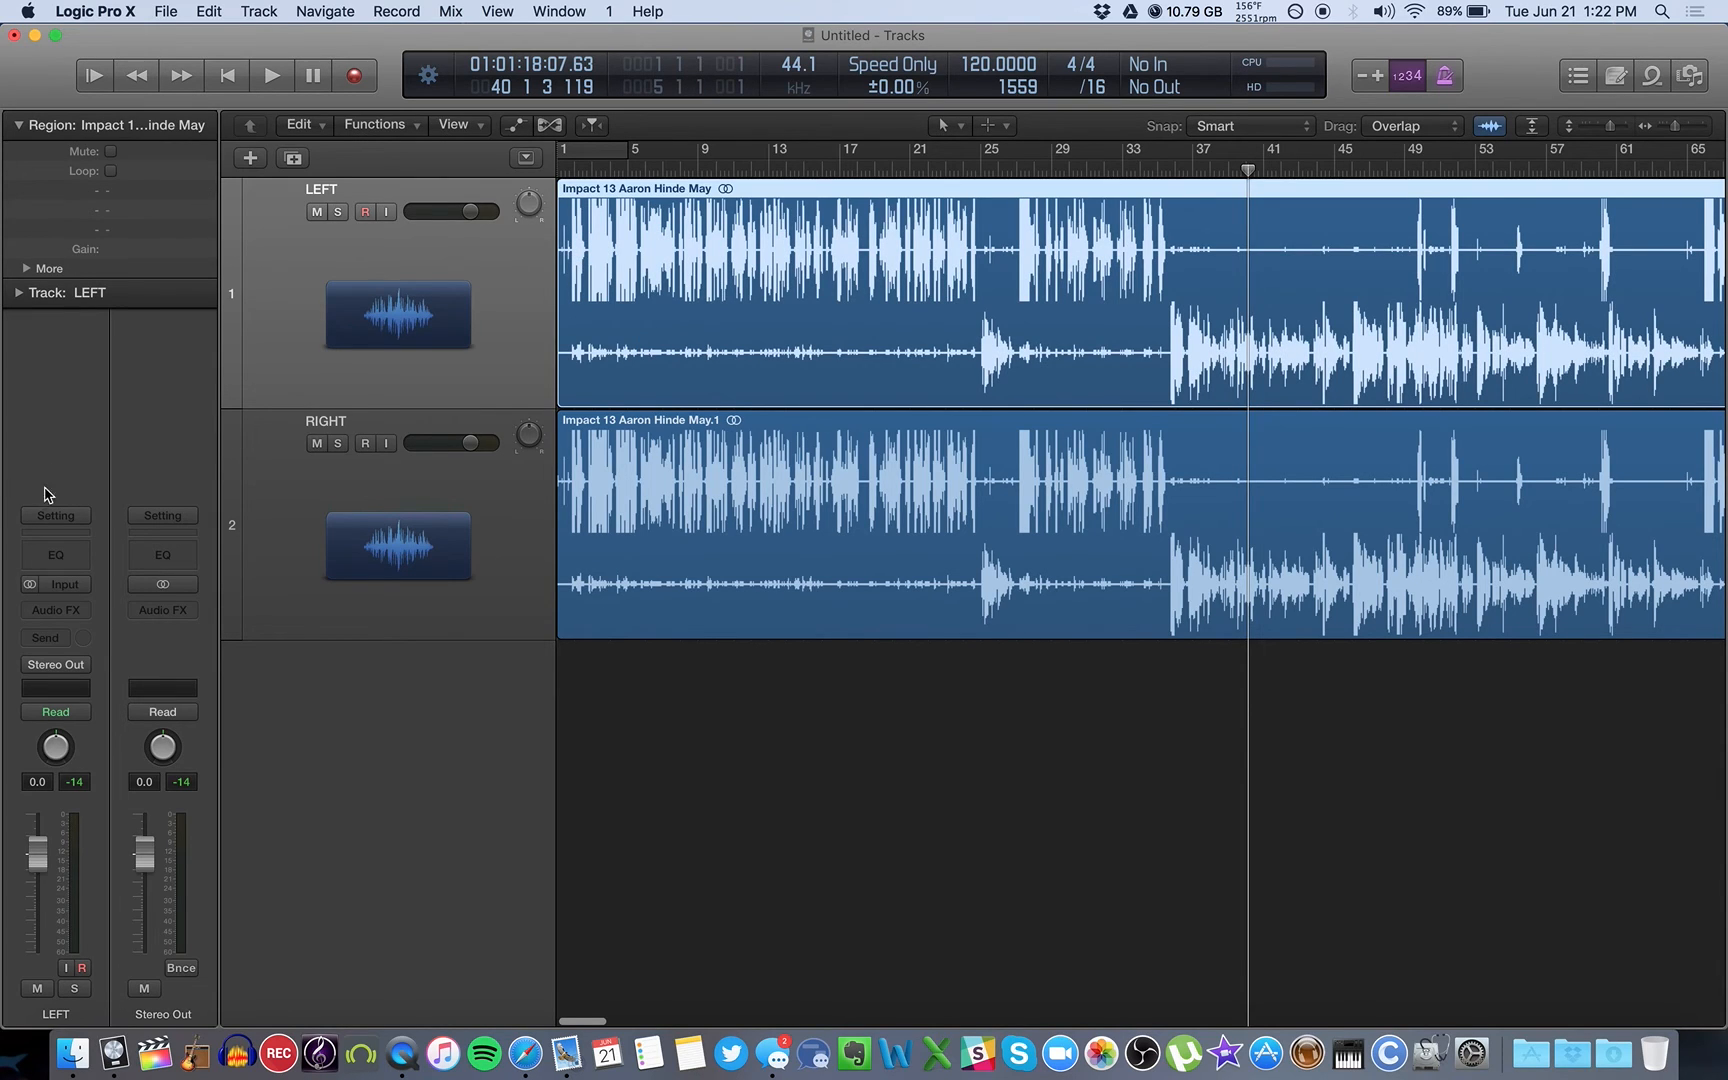
{"action": "left_click", "coordinate": [85, 588]}
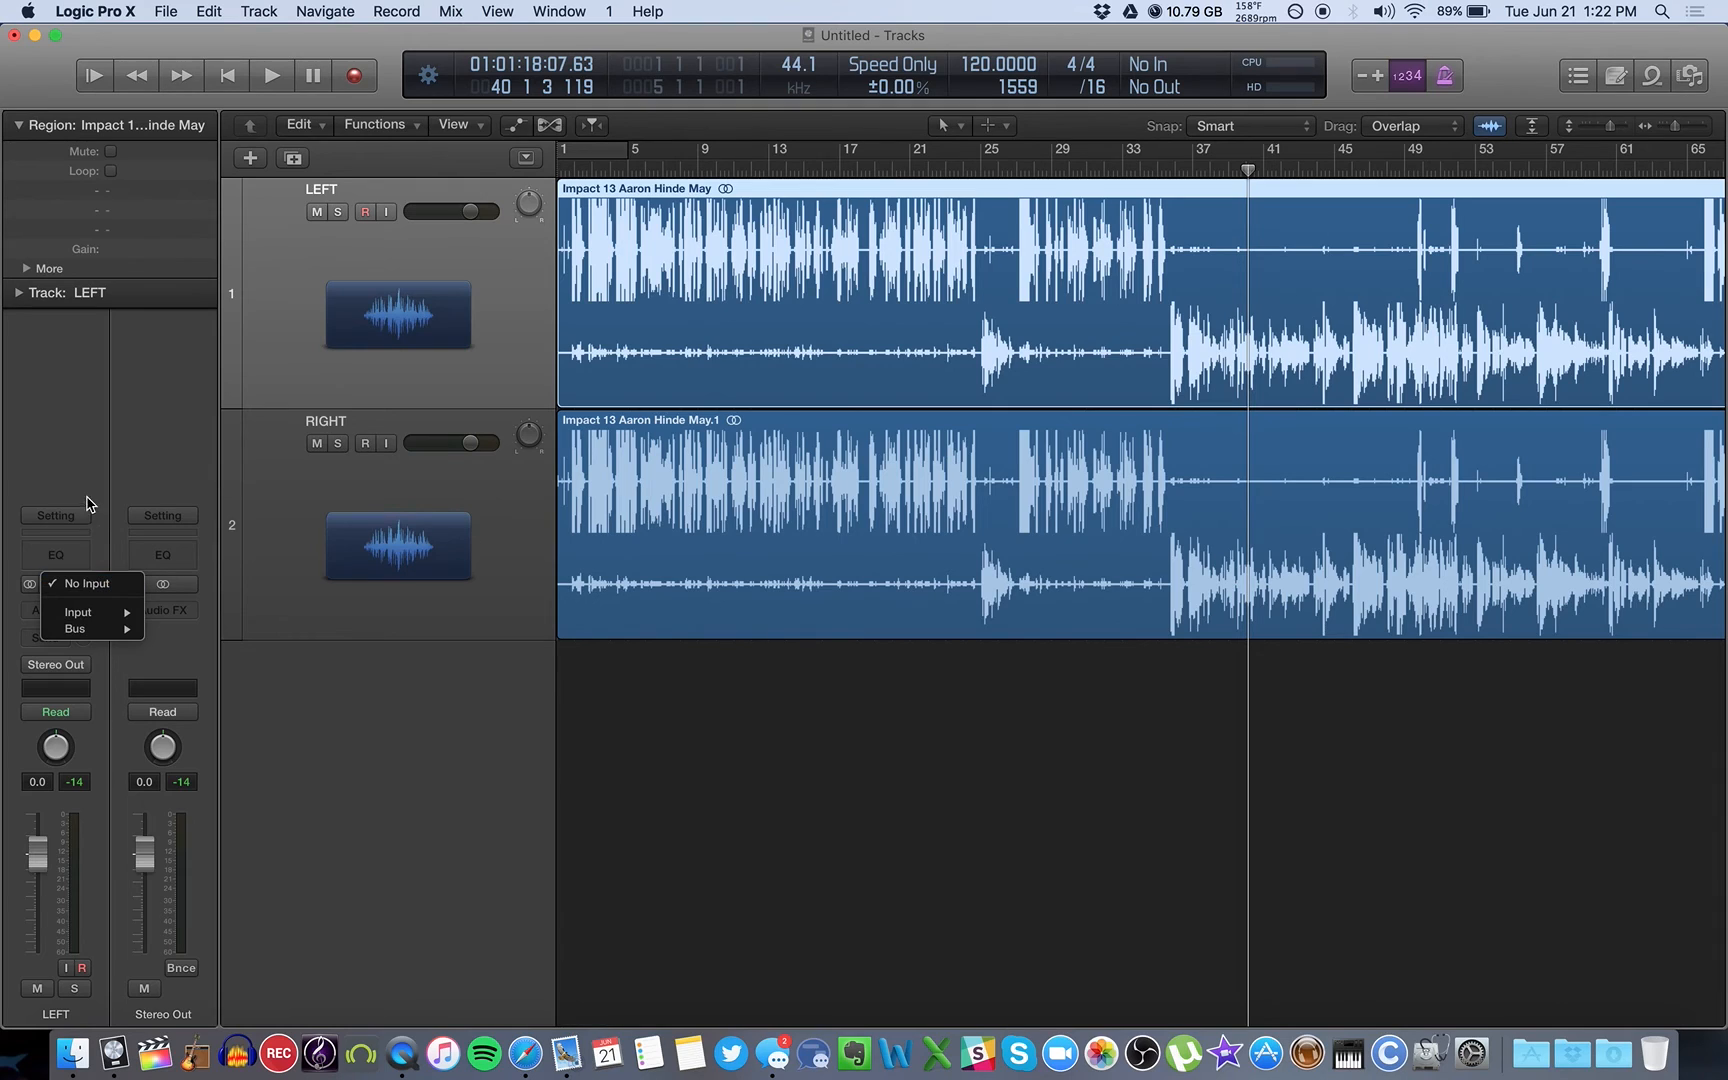
{"action": "left_click", "coordinate": [72, 588]}
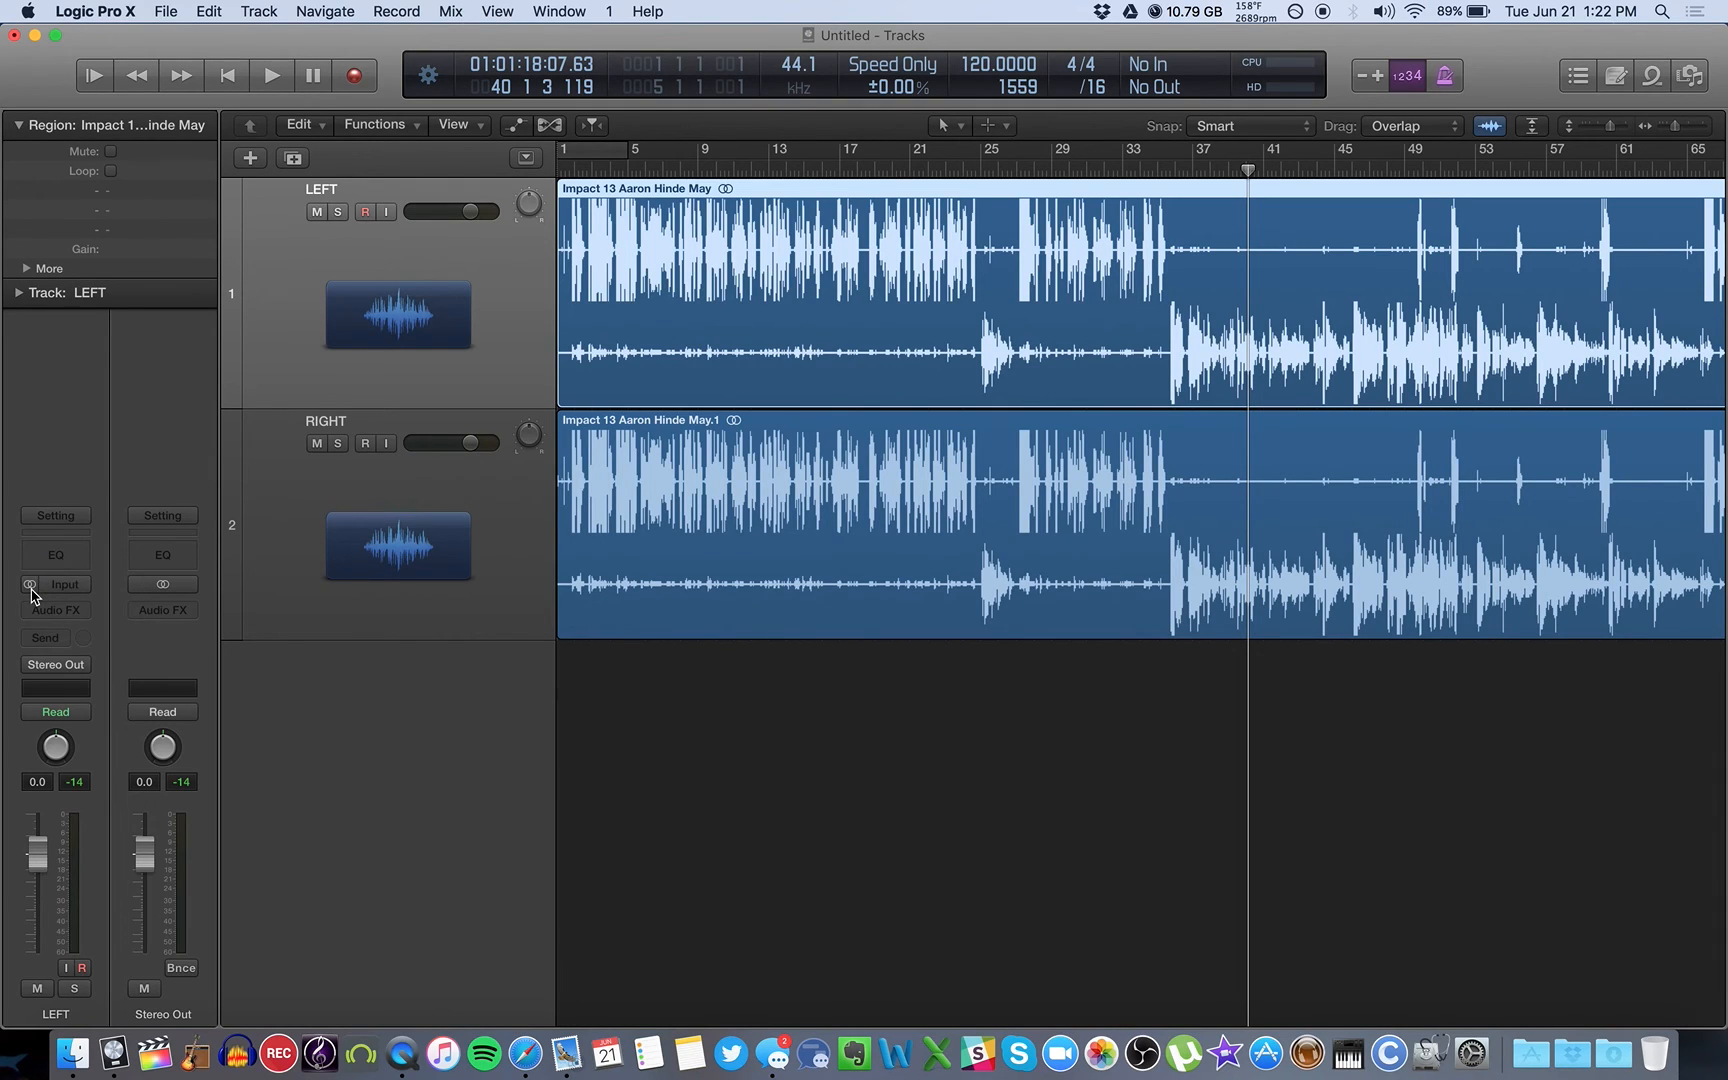
{"action": "left_click", "coordinate": [30, 586]}
{"action": "left_click", "coordinate": [30, 586]}
{"action": "left_click", "coordinate": [30, 586]}
{"action": "left_click", "coordinate": [30, 586]}
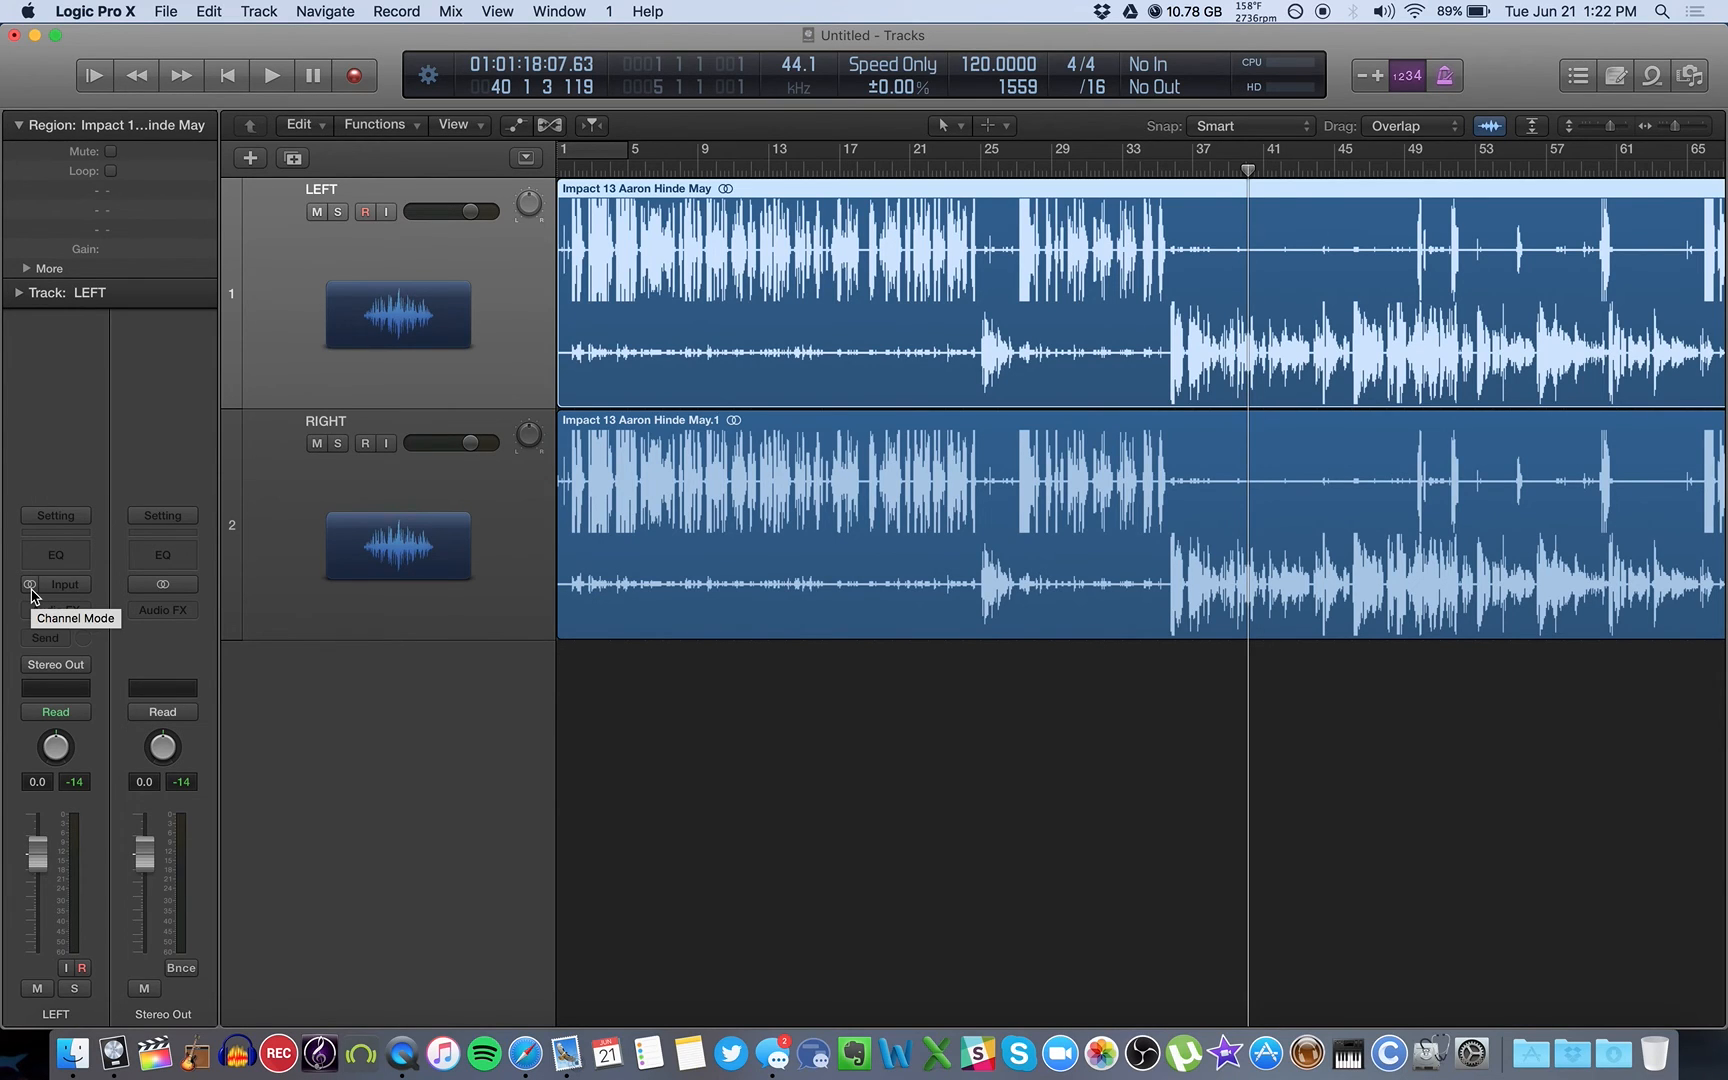
{"action": "left_click", "coordinate": [31, 589]}
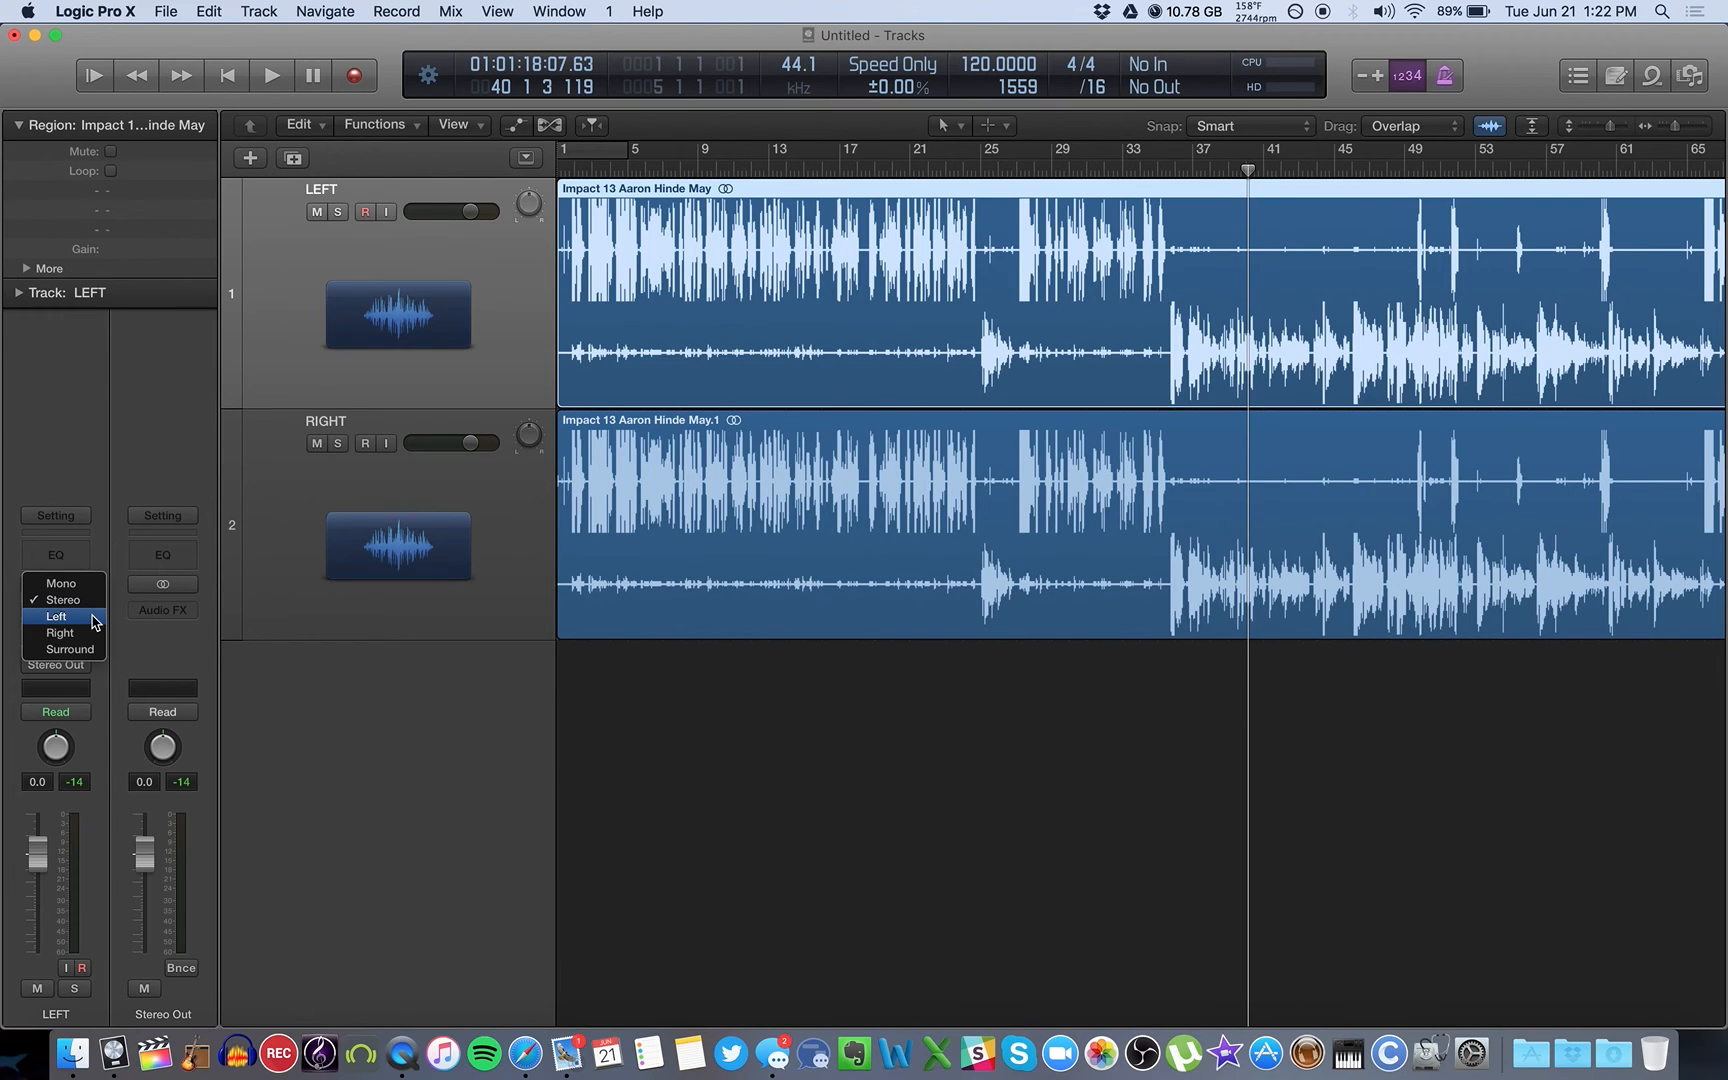
{"action": "left_click", "coordinate": [92, 617]}
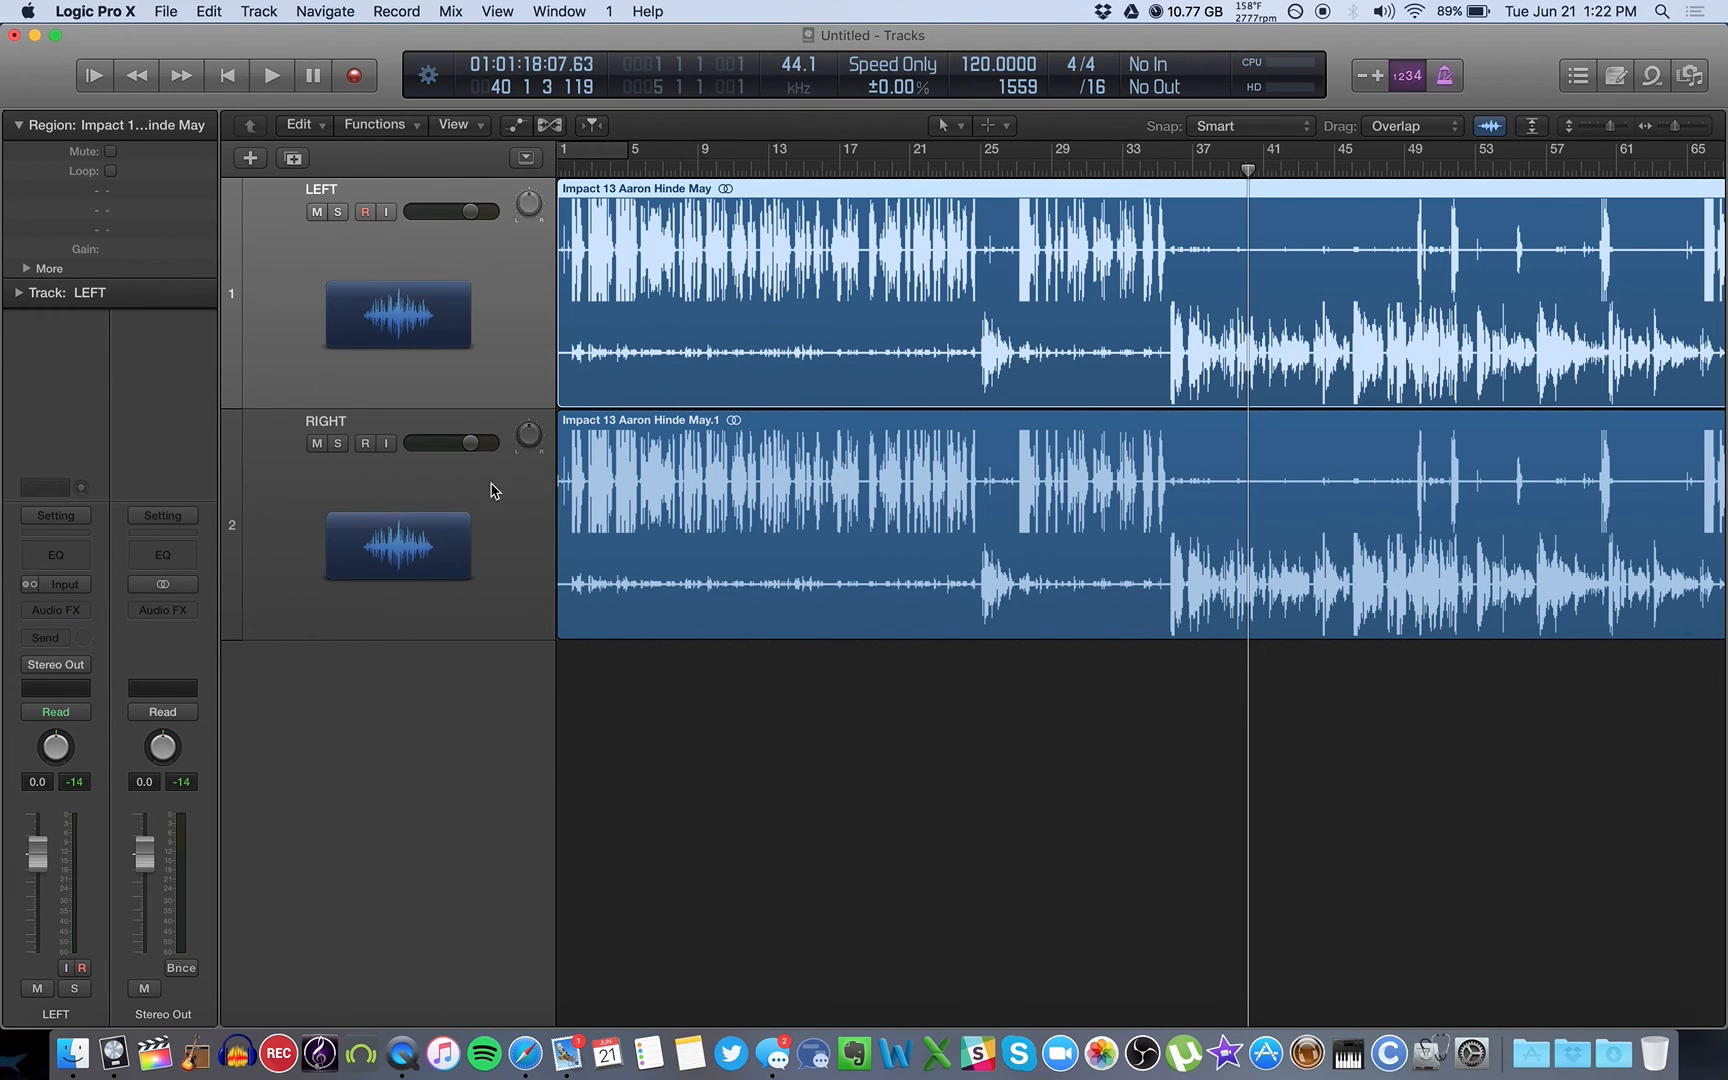
Step: Set the channel mode of the RIGHT track to Right
{"action": "left_click", "coordinate": [491, 490]}
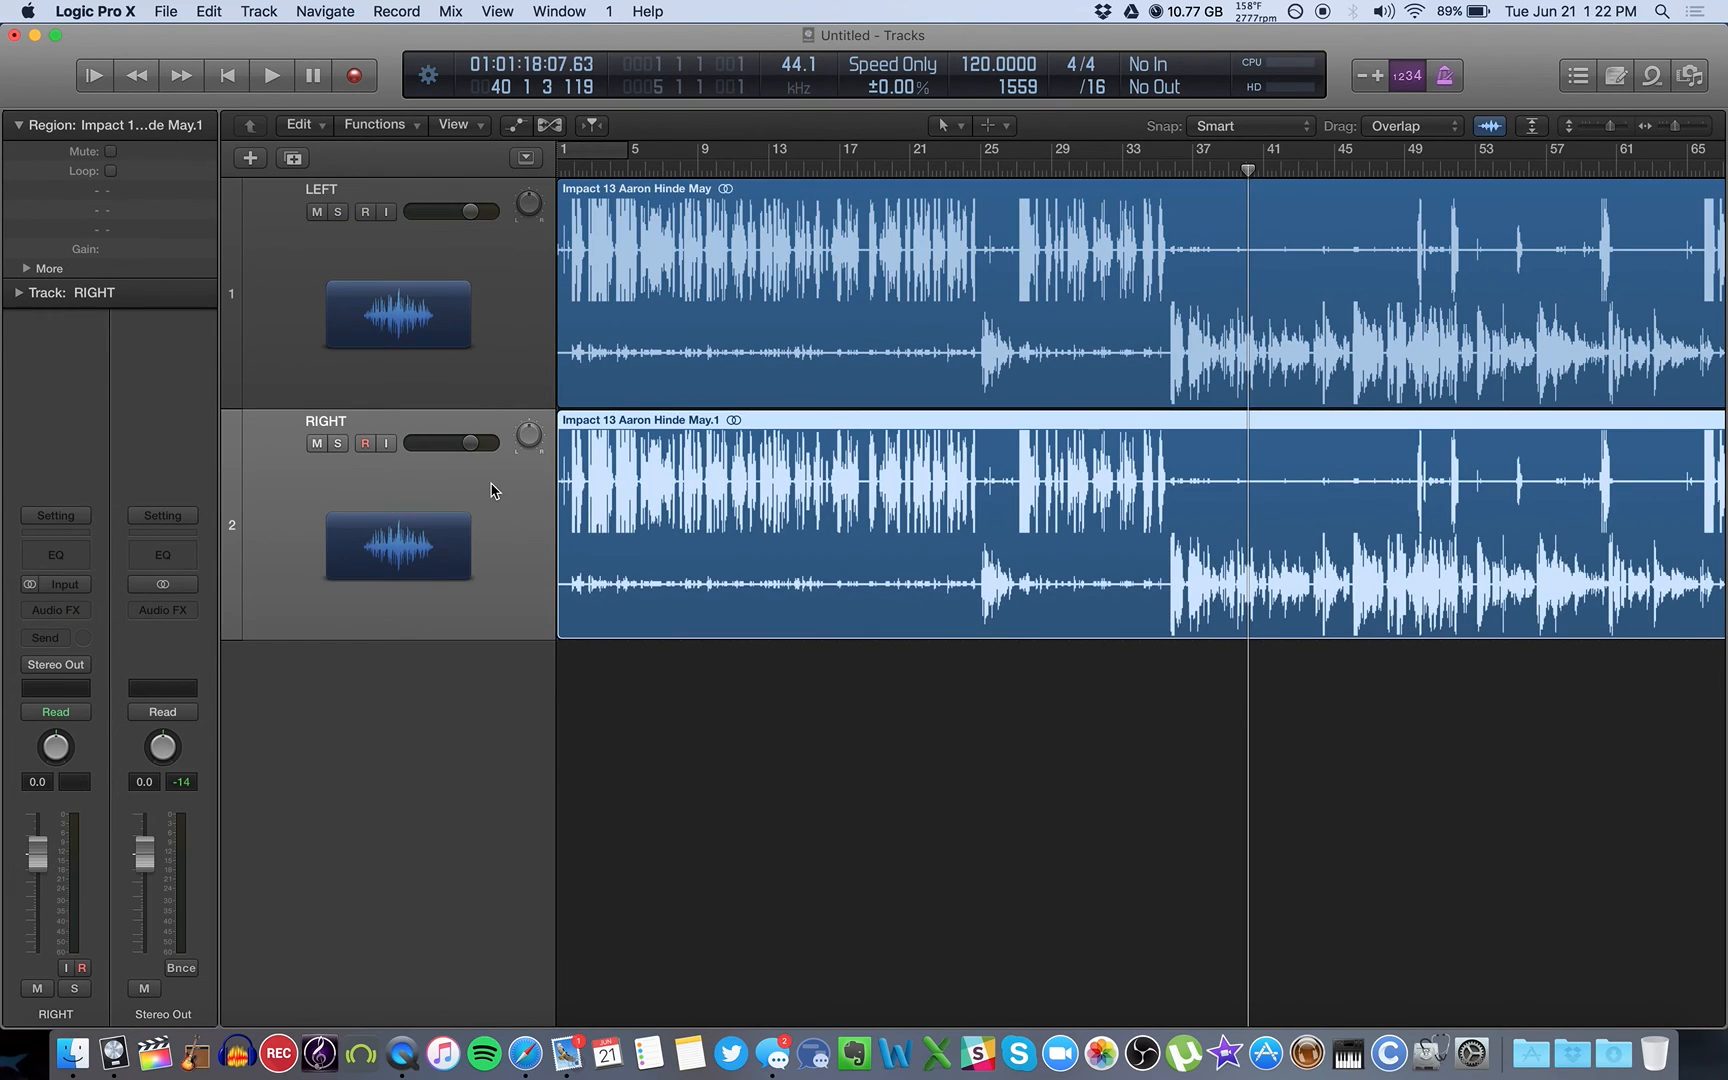
{"action": "left_click", "coordinate": [29, 589]}
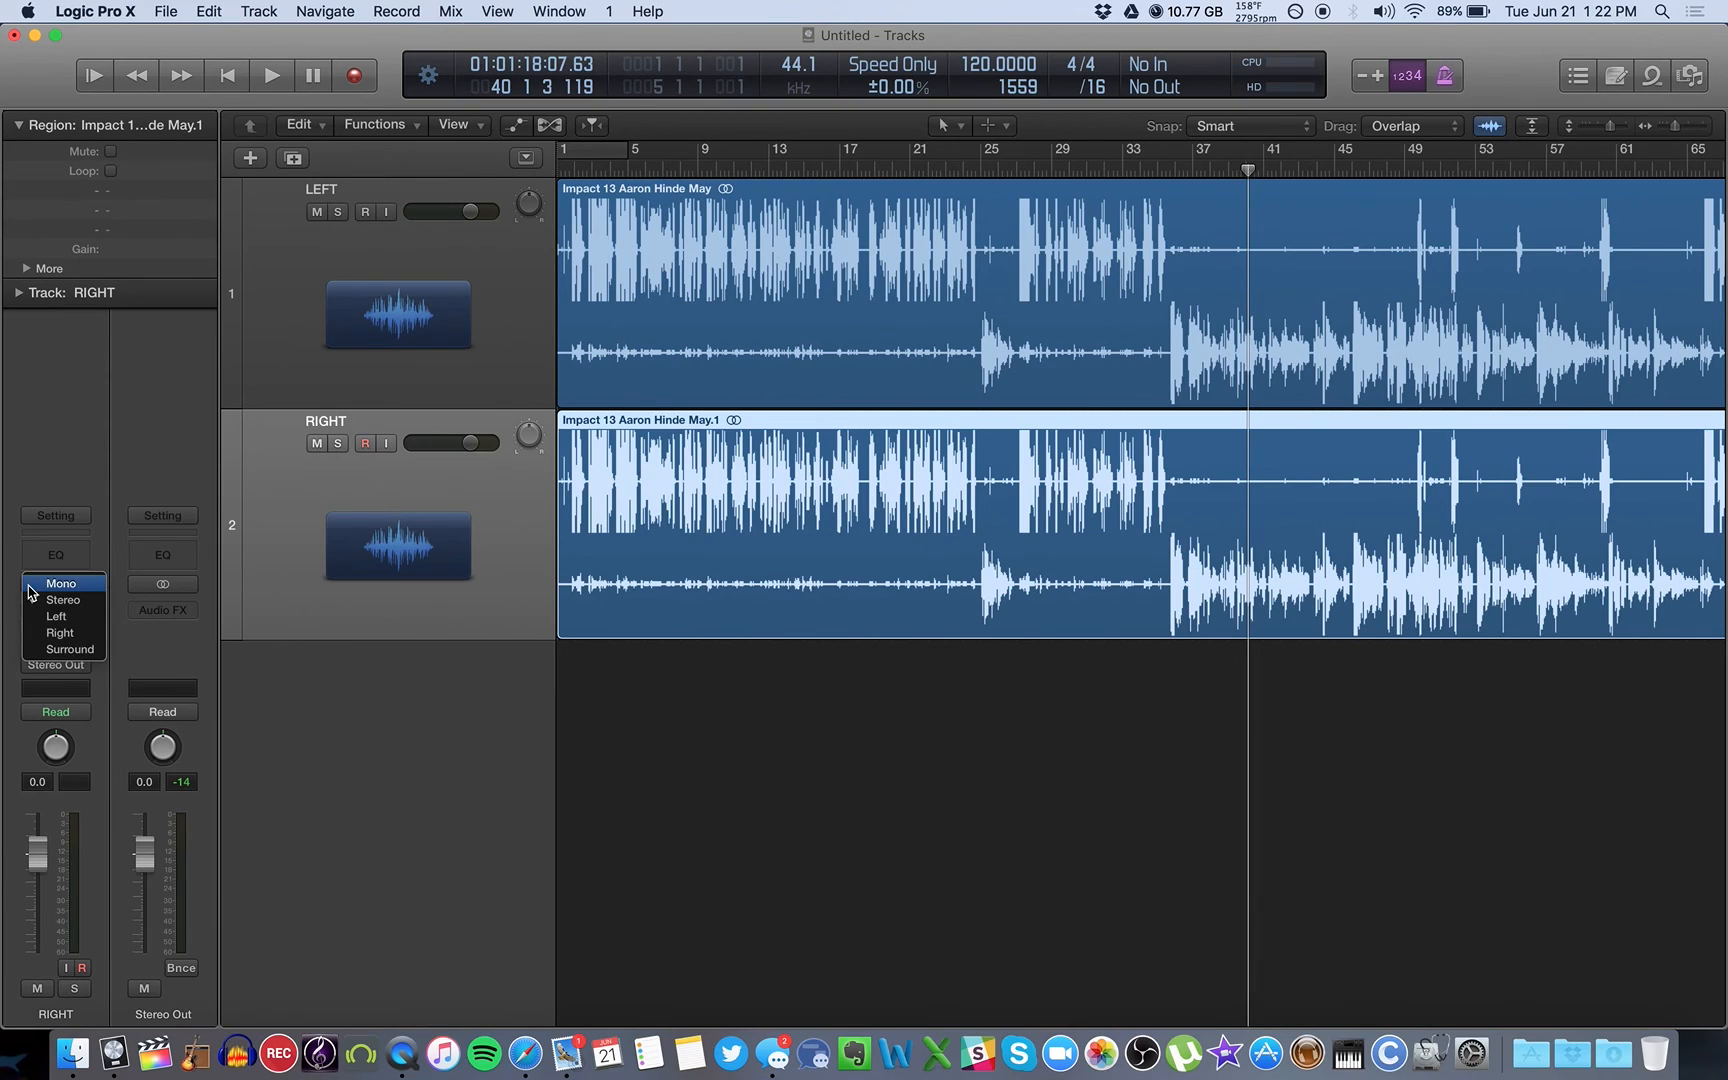
{"action": "left_click", "coordinate": [90, 634]}
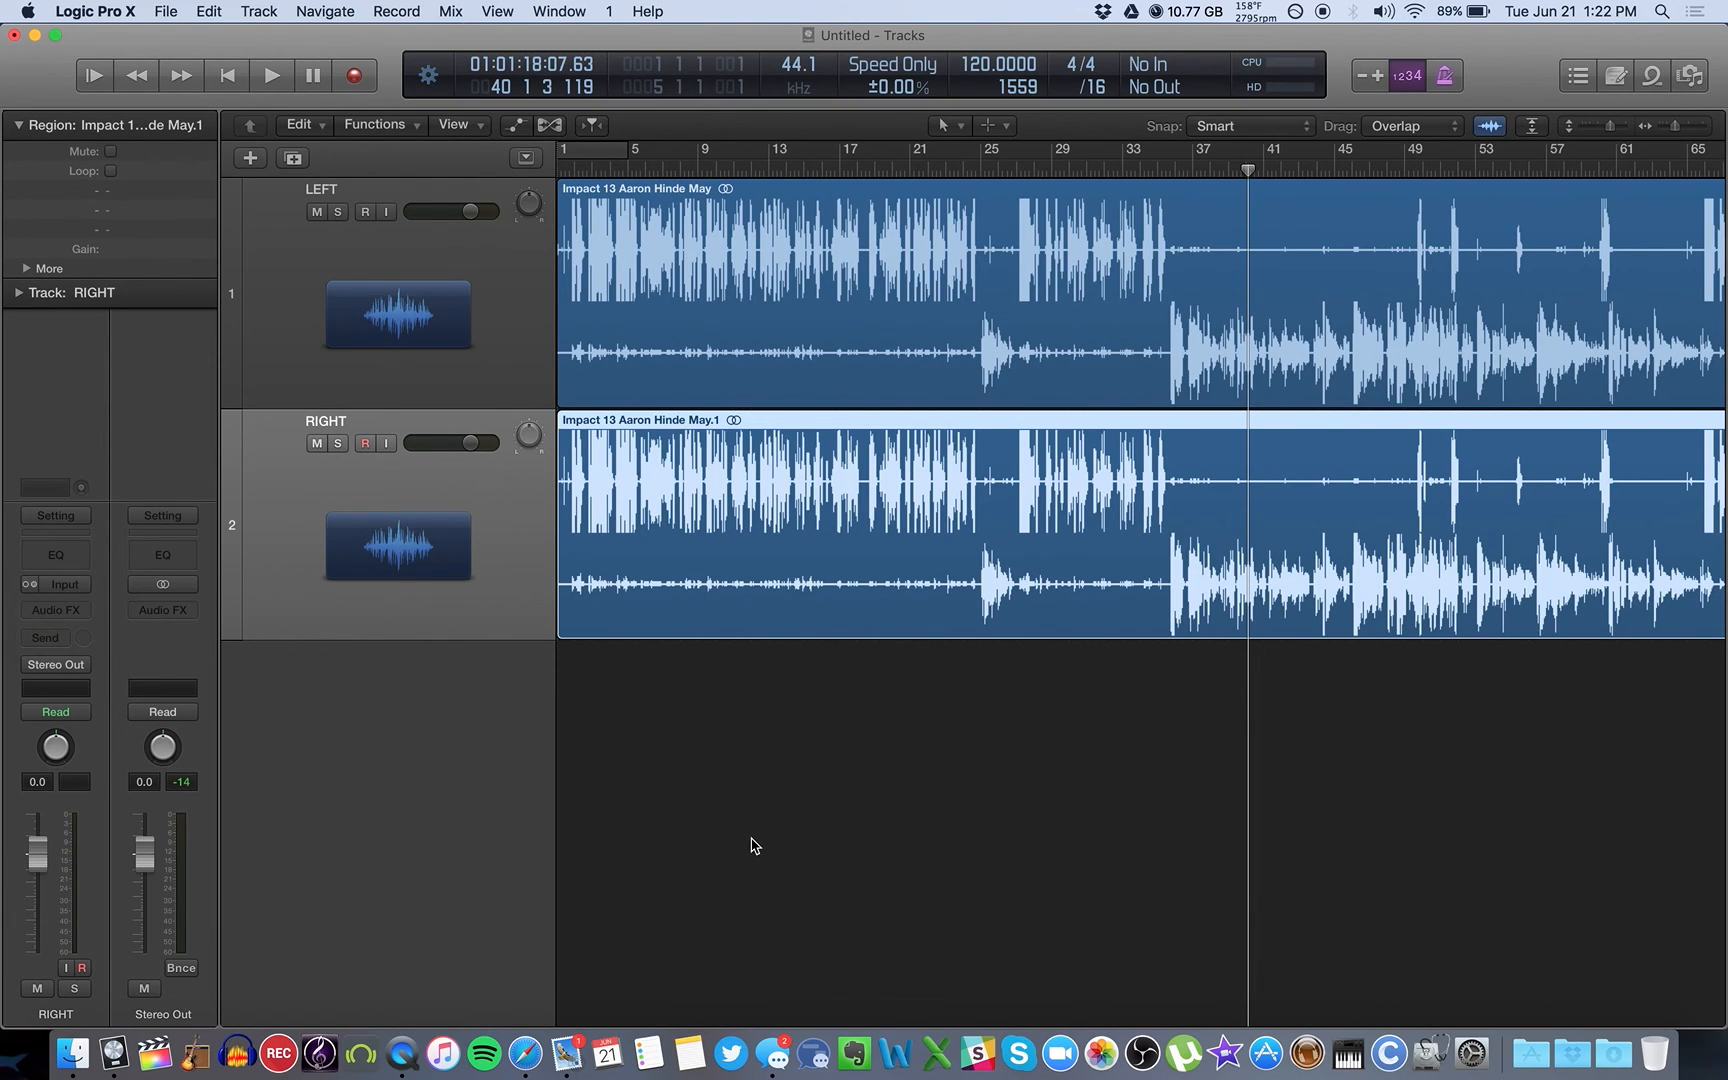